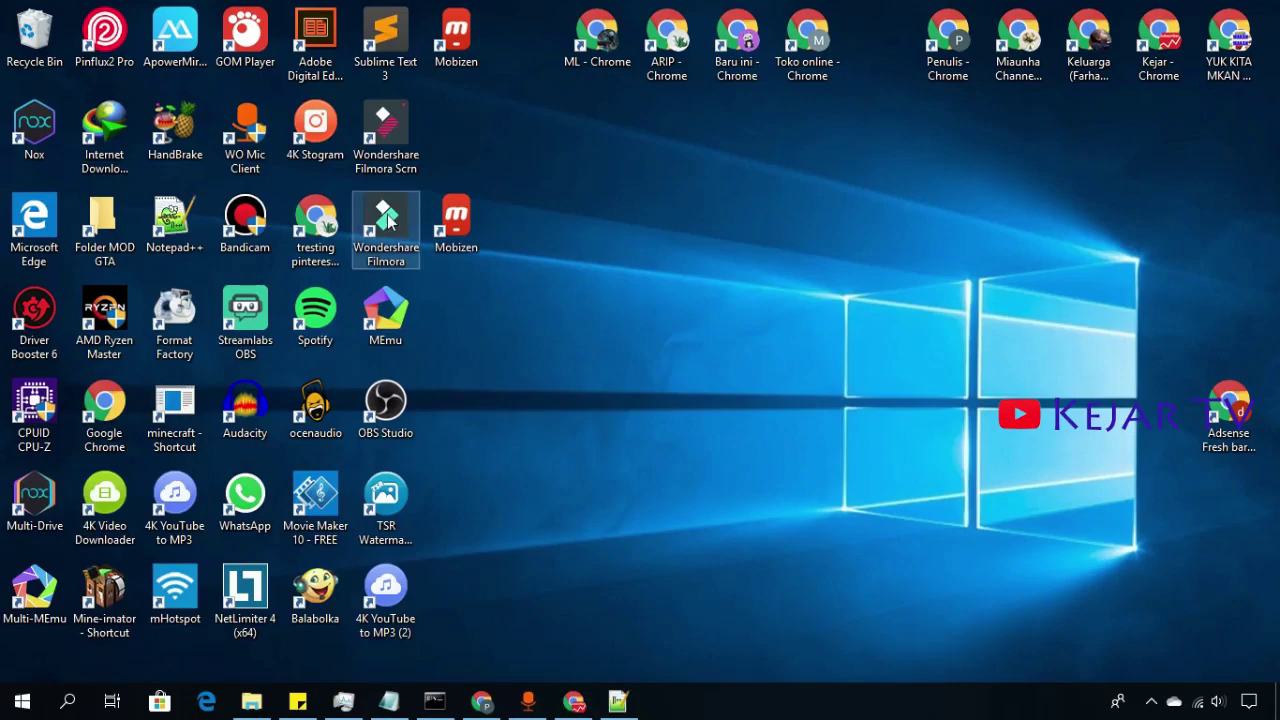
# Launch Wondershare Filmora and create a new project with the 16:9 (Widescreen) aspect ratio.
pyautogui.moveTo(386, 215); pyautogui.dragTo(745, 300)
pyautogui.doubleClick(737, 310)
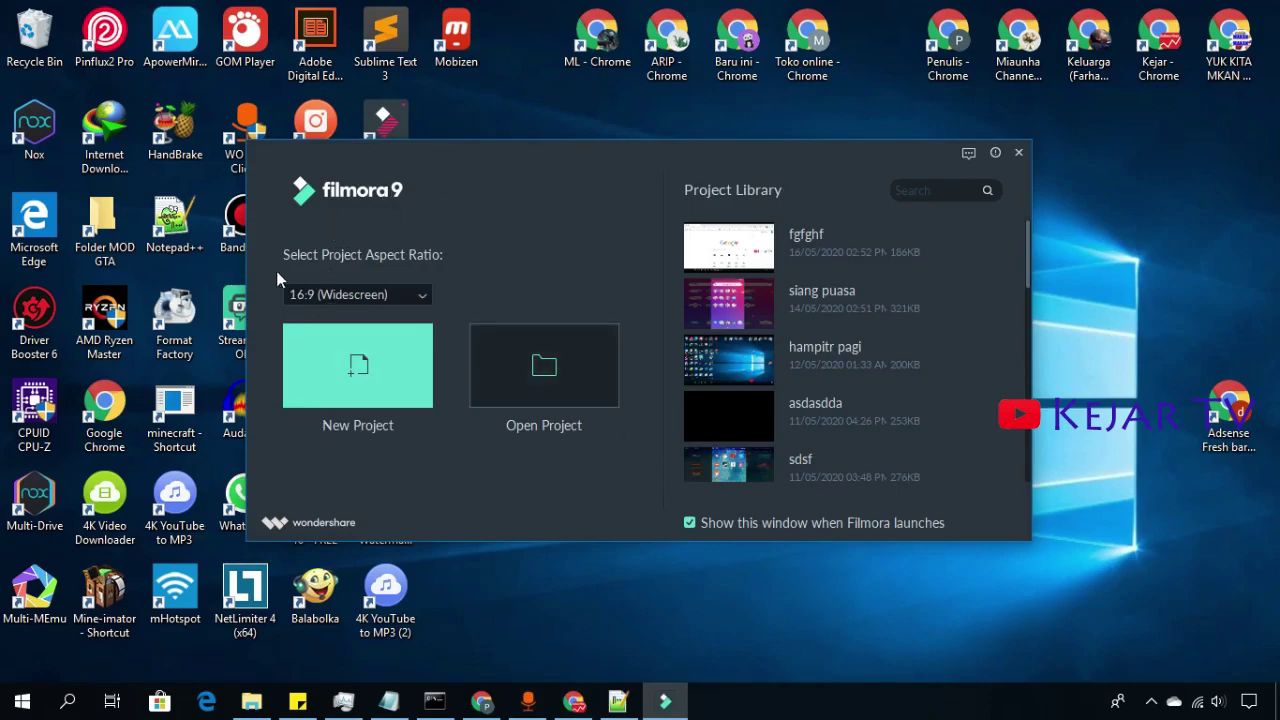
pyautogui.click(352, 295)
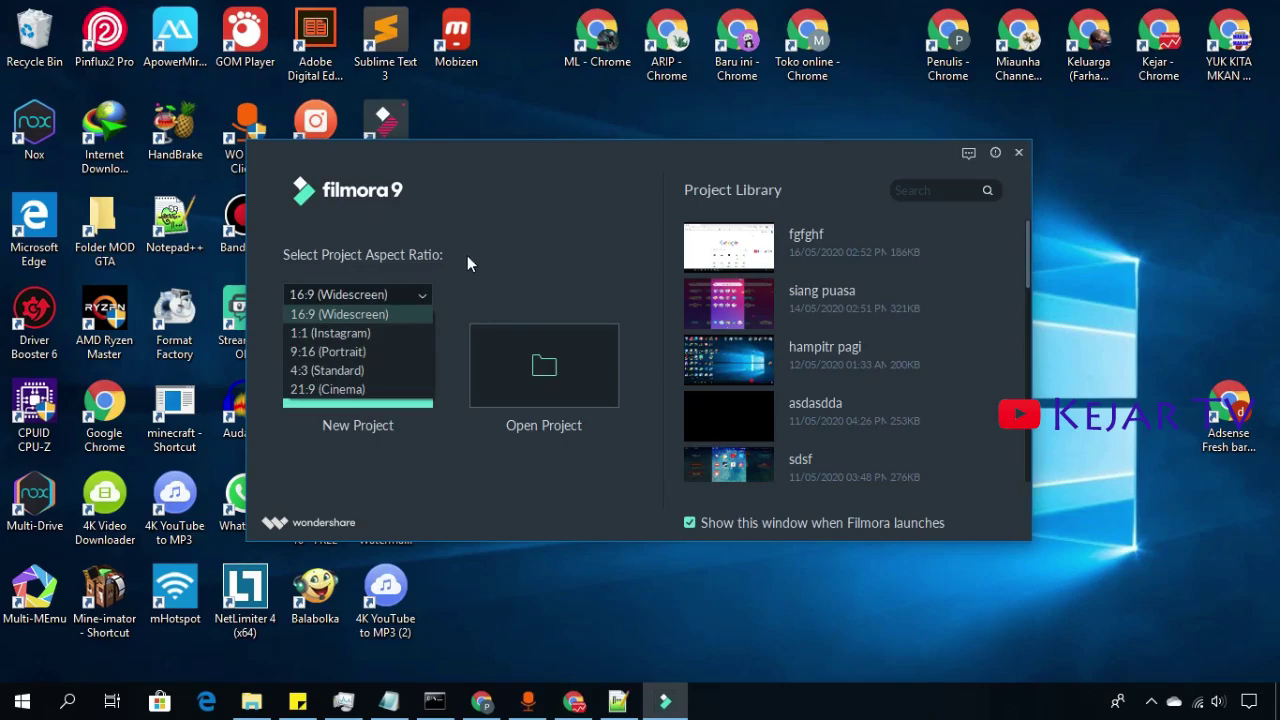
pyautogui.click(366, 314)
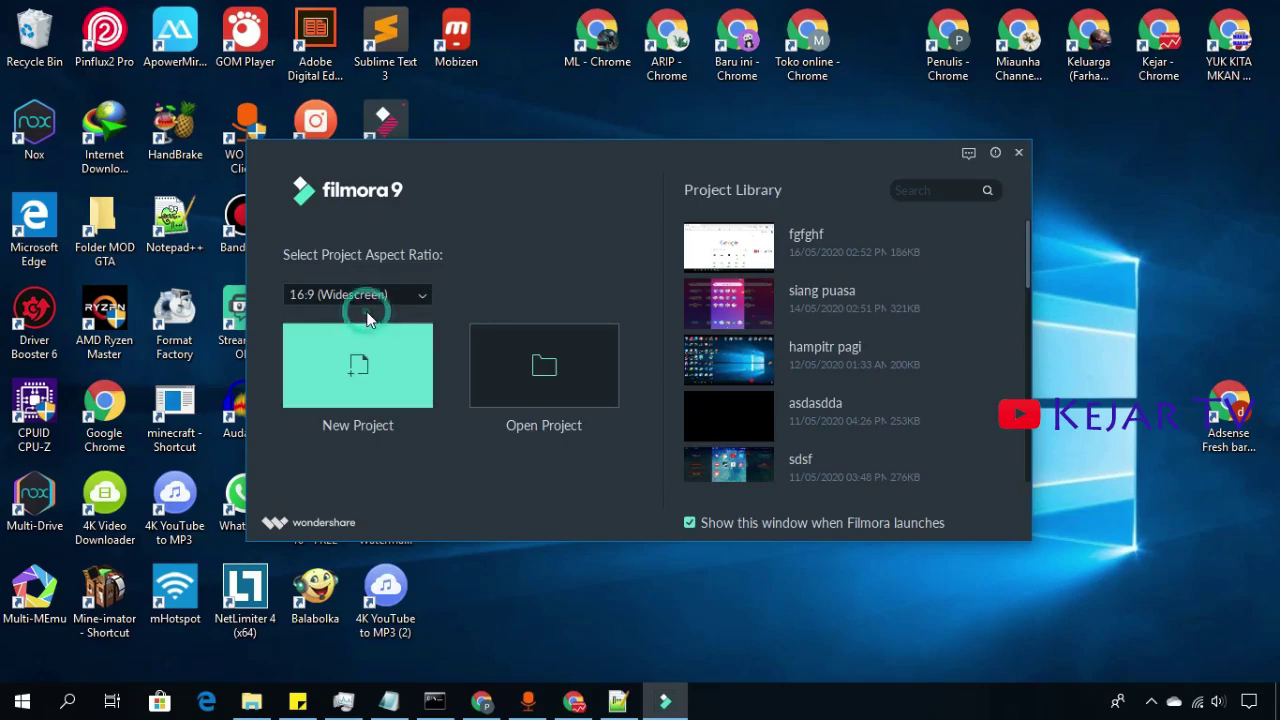
pyautogui.click(378, 387)
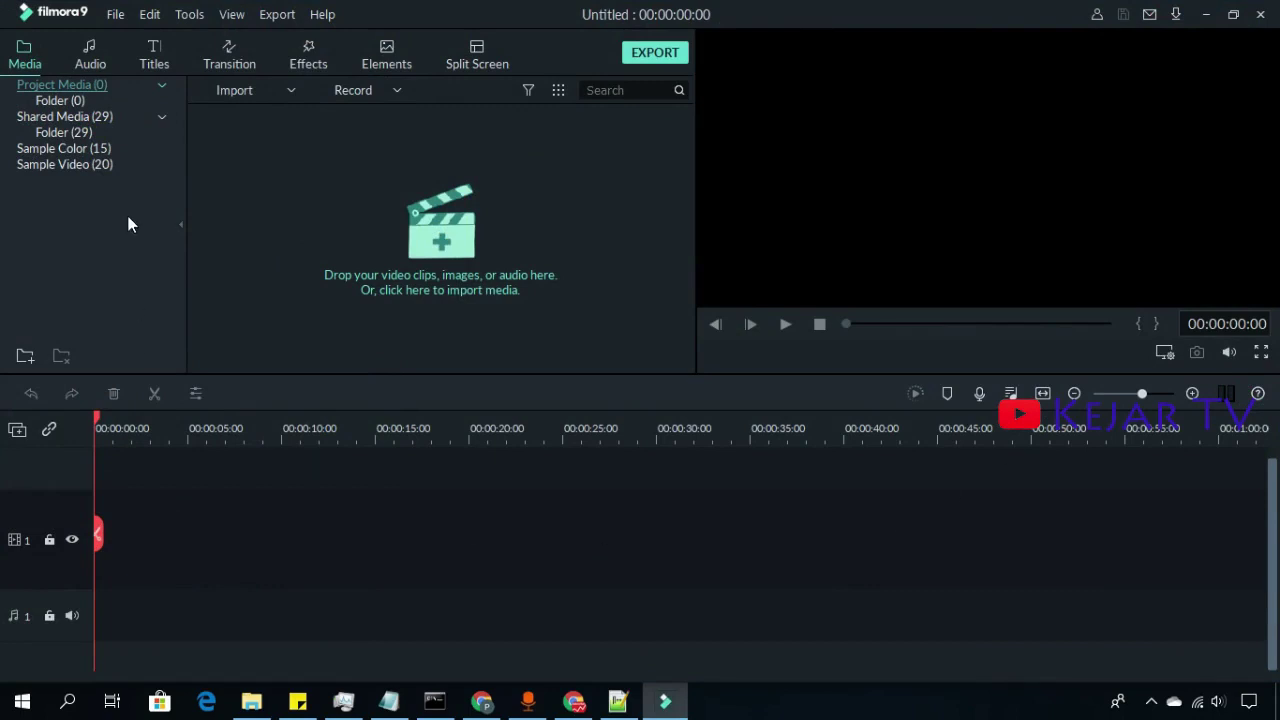
# Look through the audio, titles, transition, effects, elements and split screen libraries, returning to the project media.
pyautogui.click(89, 55)
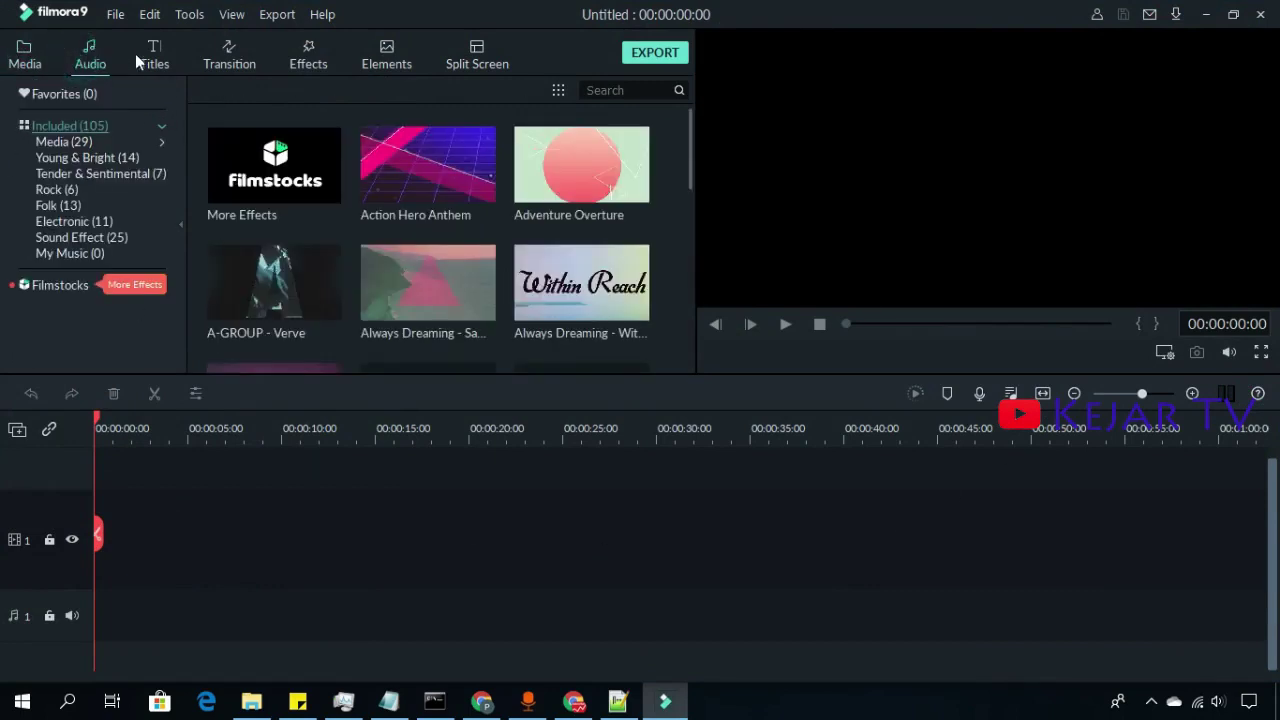
pyautogui.click(143, 57)
pyautogui.click(220, 52)
pyautogui.click(303, 56)
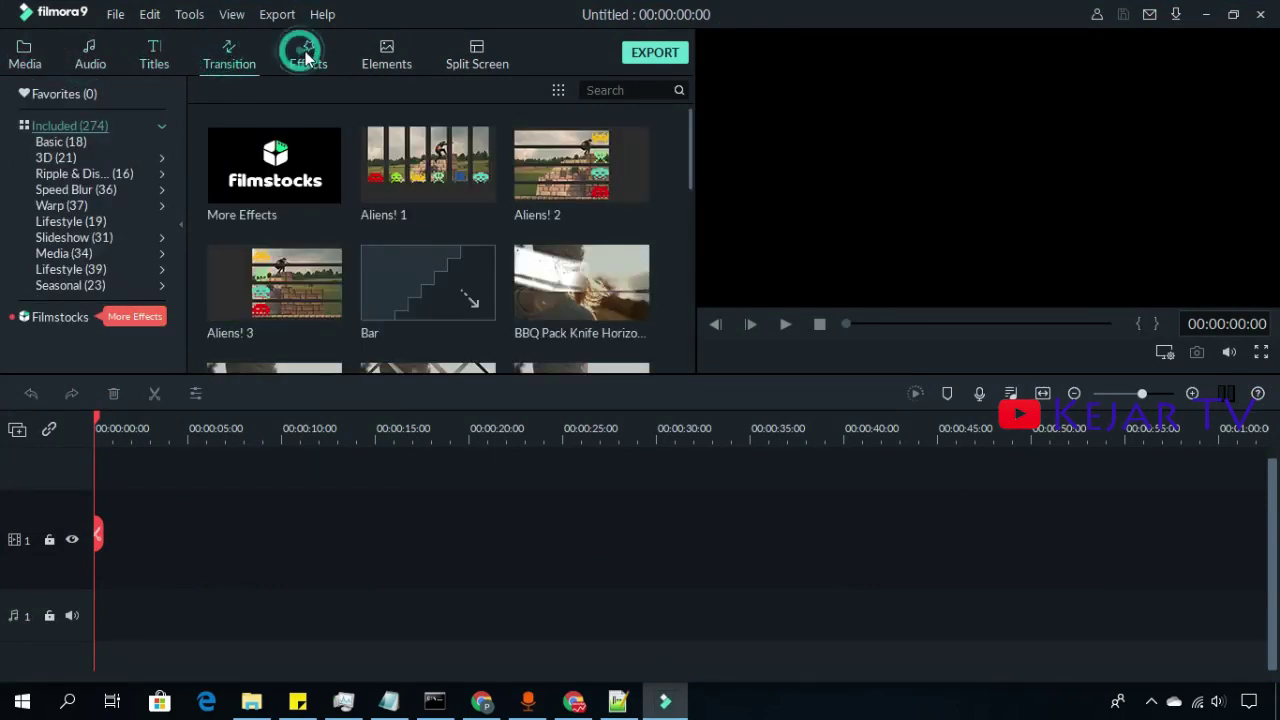
pyautogui.click(389, 52)
pyautogui.click(459, 52)
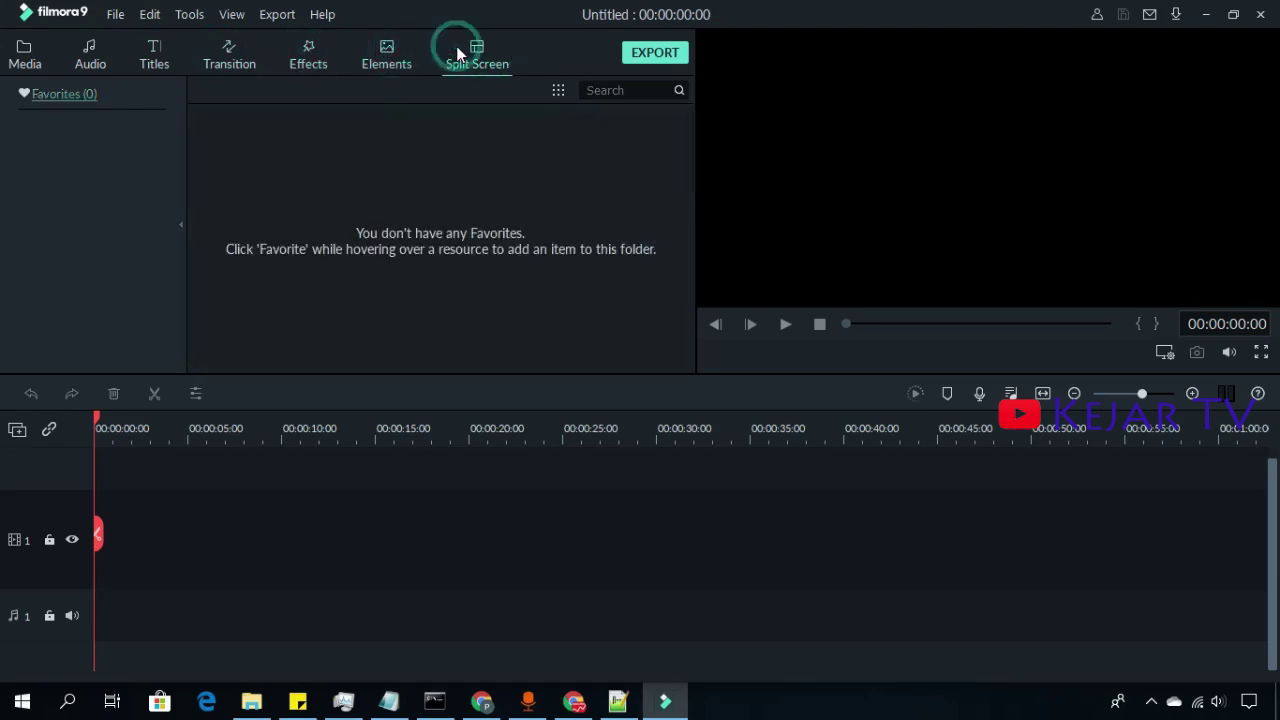
pyautogui.click(27, 49)
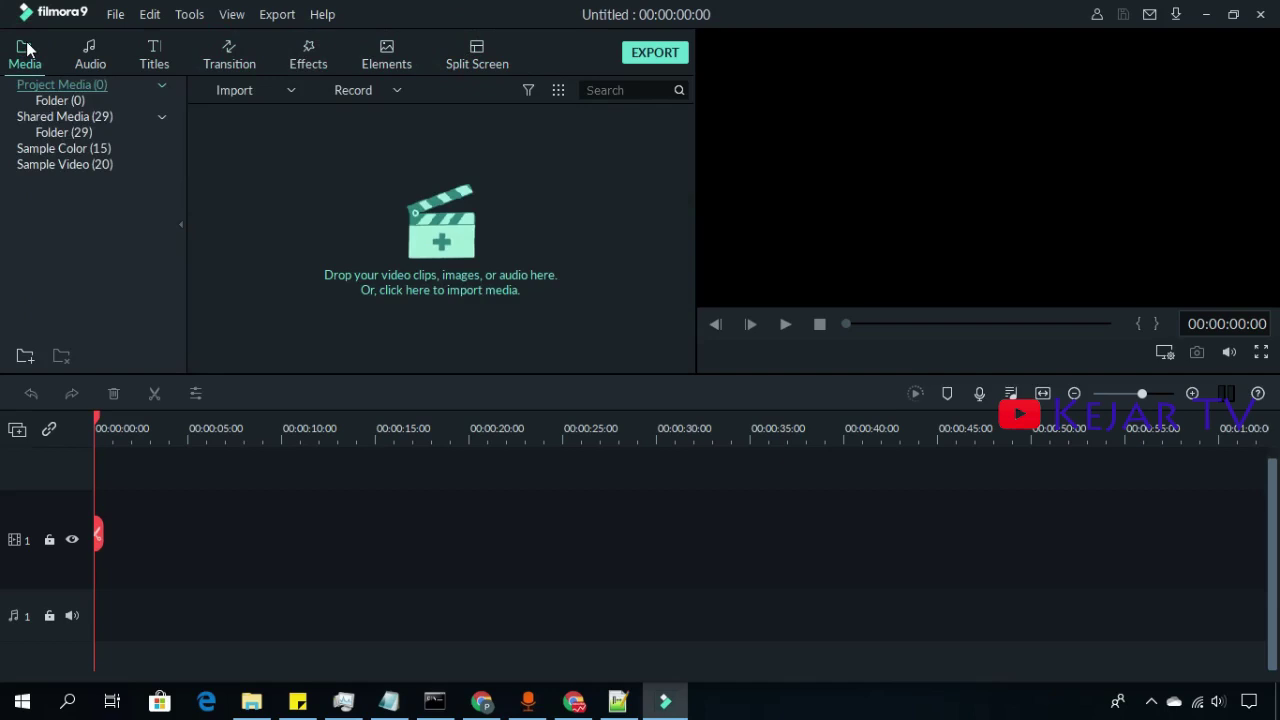
# Place the Title 5 template from the Titles category at the start of video track 1.
pyautogui.click(145, 55)
pyautogui.click(66, 174)
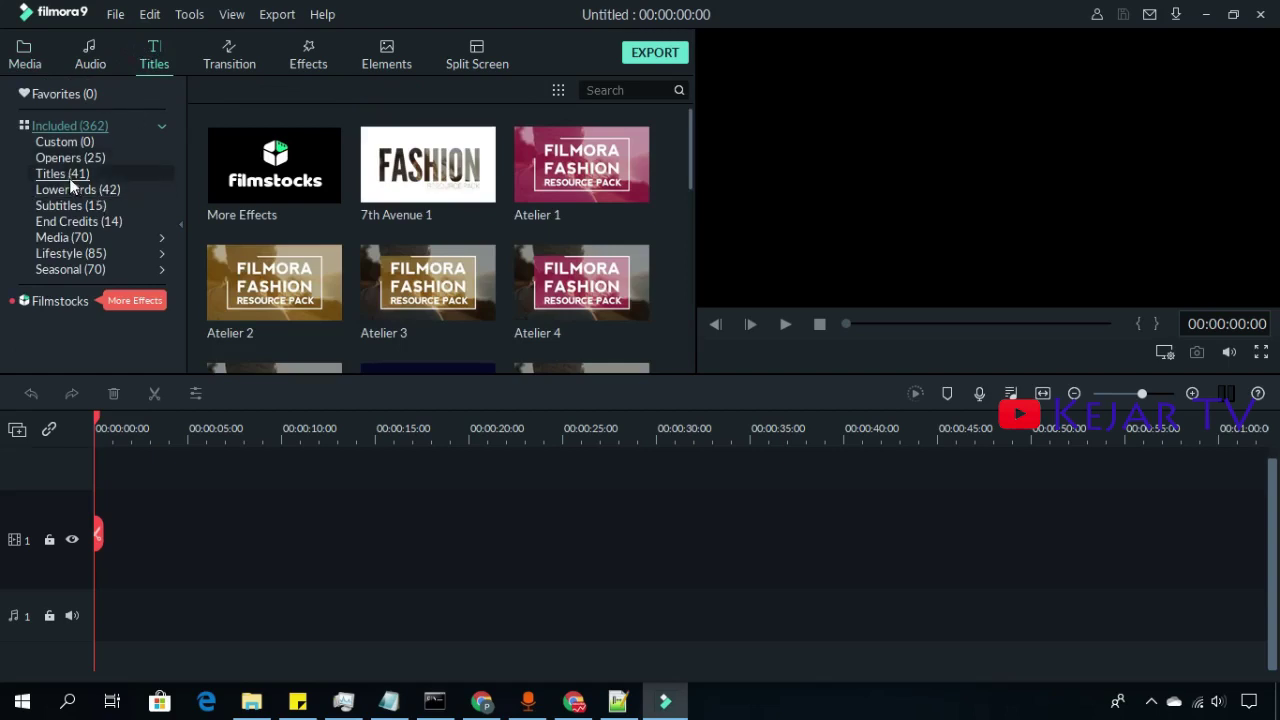
pyautogui.scroll(-5, 488, 276)
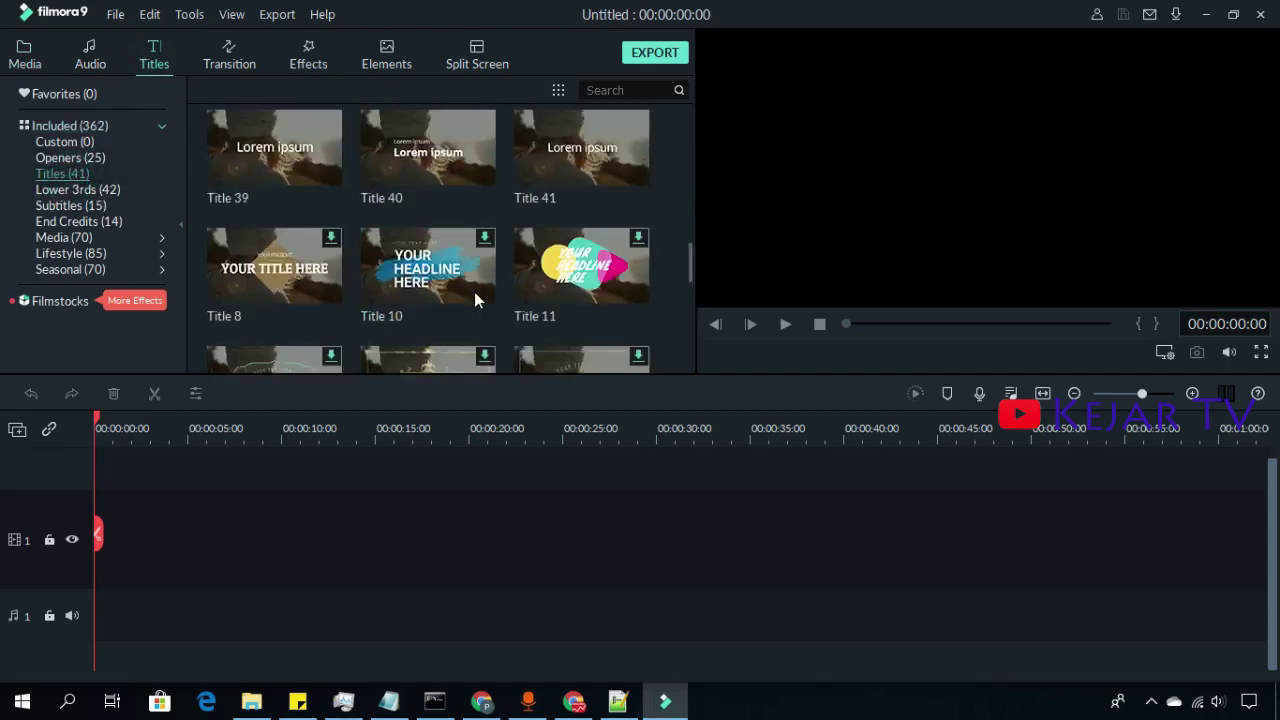
pyautogui.scroll(-3, 486, 296)
pyautogui.scroll(3, 480, 288)
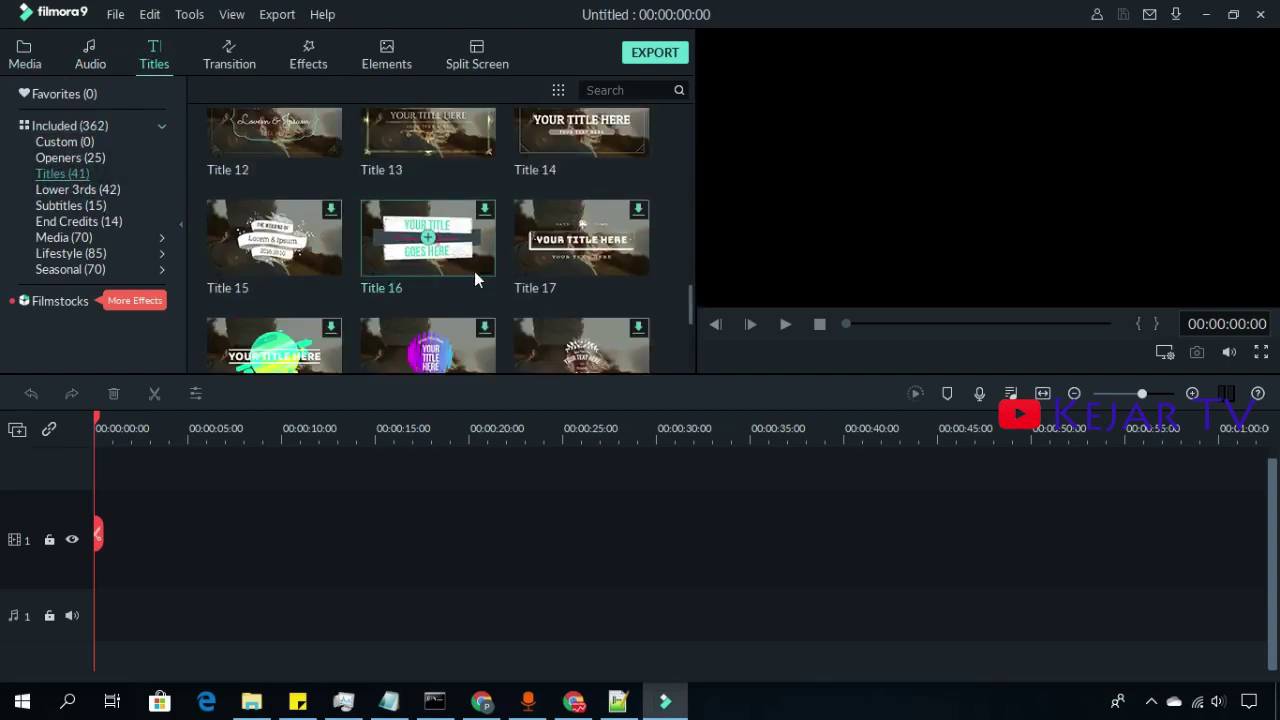
pyautogui.scroll(-10, 431, 255)
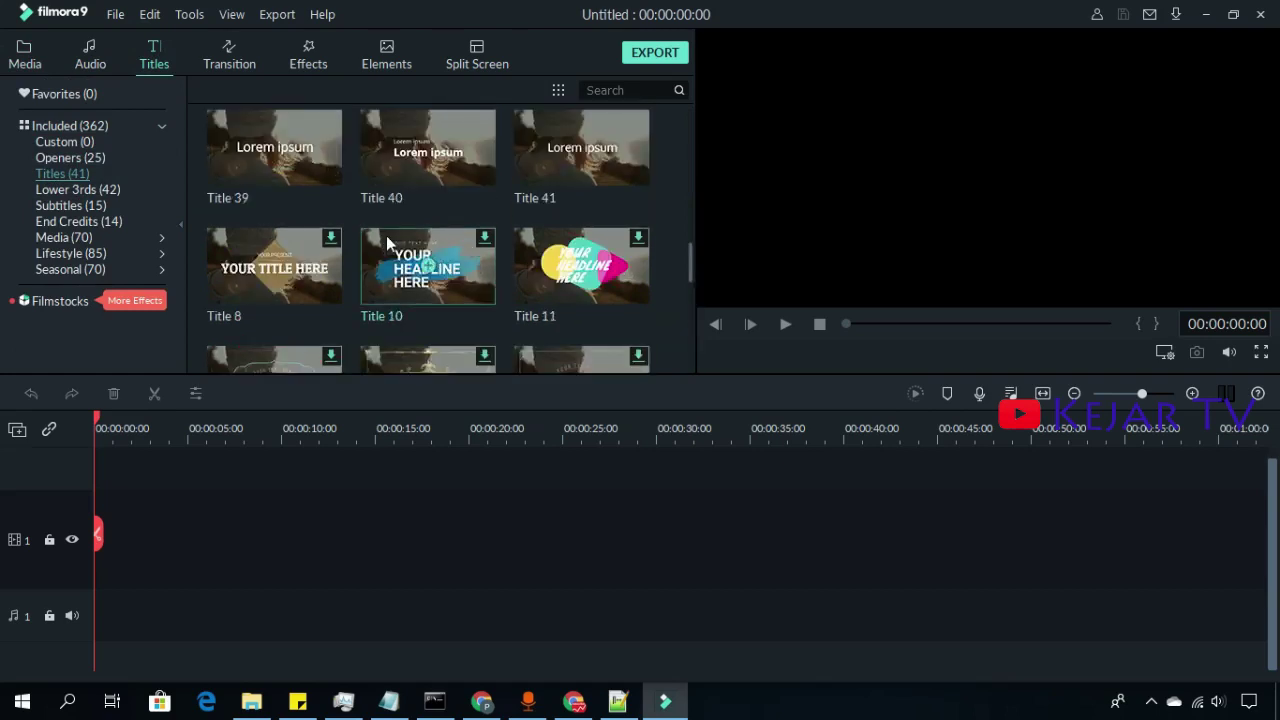
pyautogui.scroll(15, 389, 248)
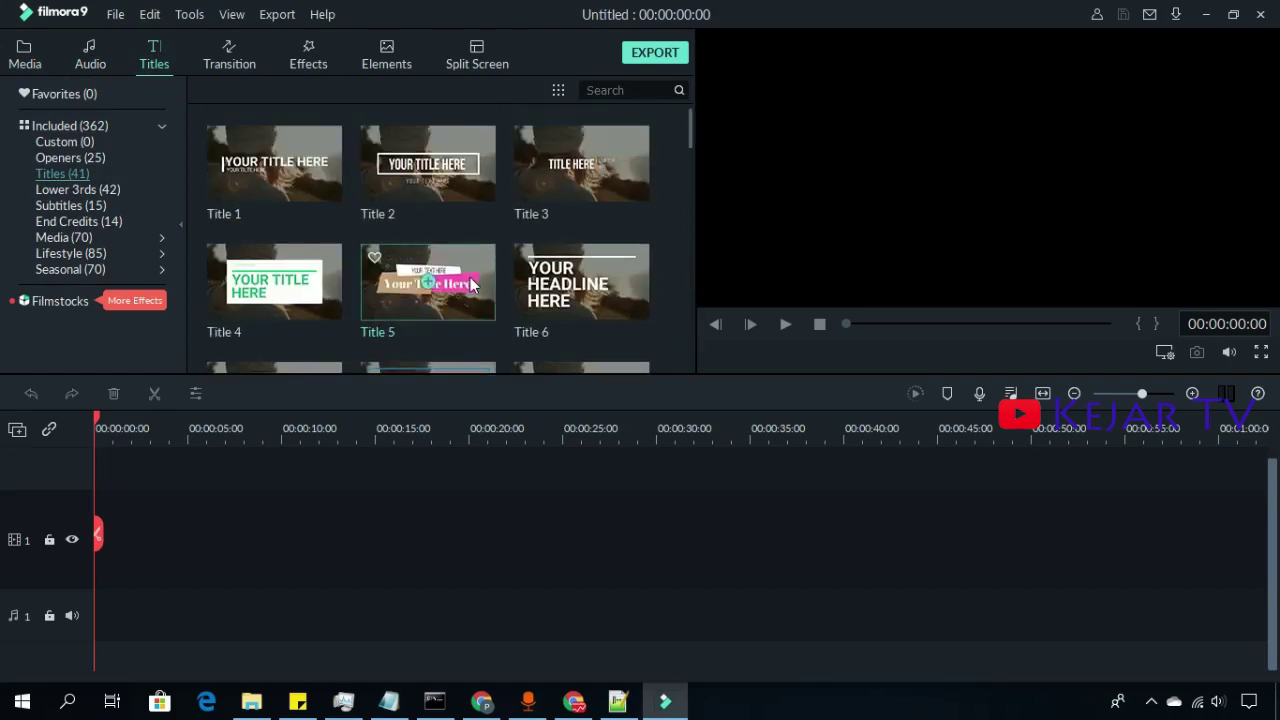
pyautogui.moveTo(468, 293); pyautogui.dragTo(106, 497)
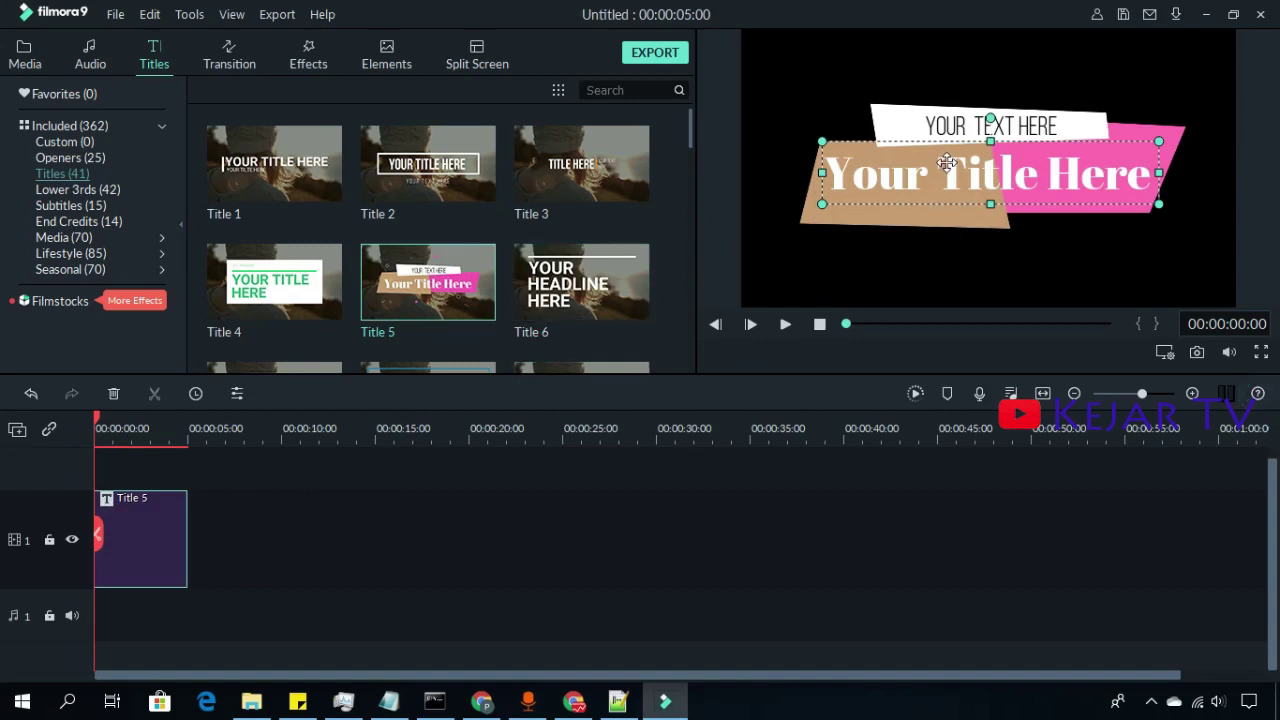
# Replace the main "Your Title Here" text of the title clip with "Kejar TV".
pyautogui.doubleClick(946, 162)
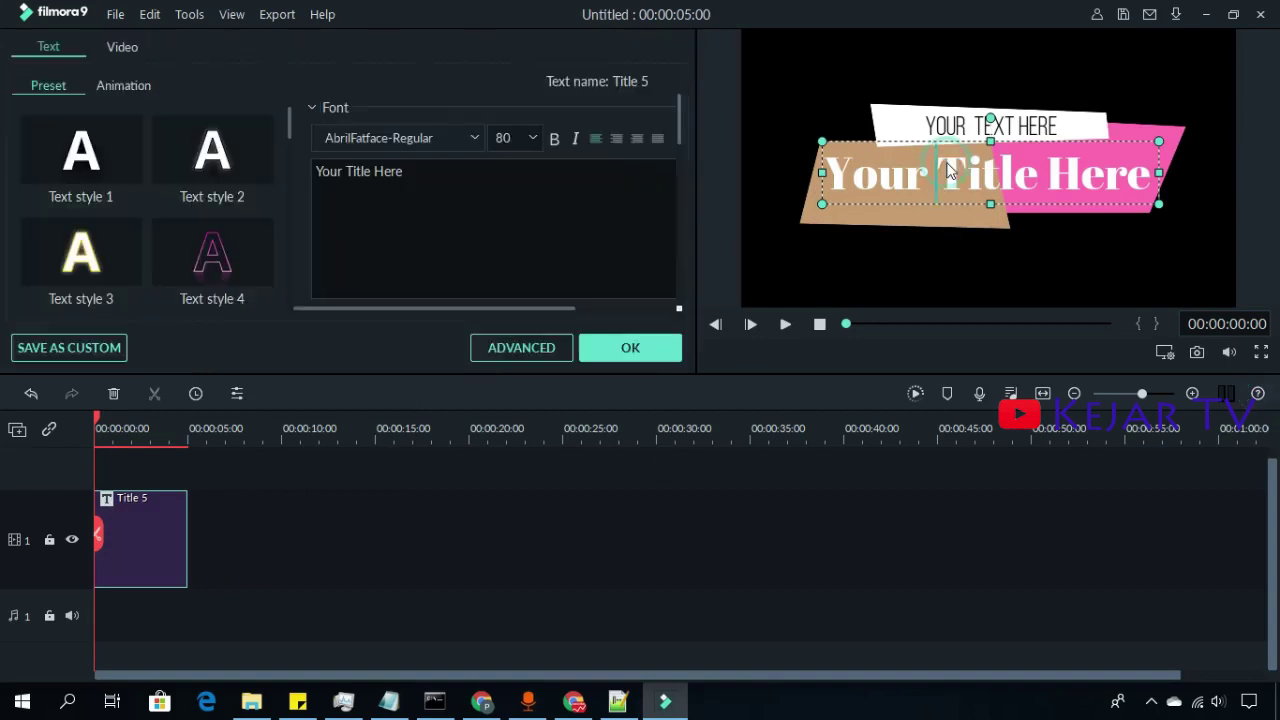
pyautogui.tripleClick(480, 197)
pyautogui.write('K')
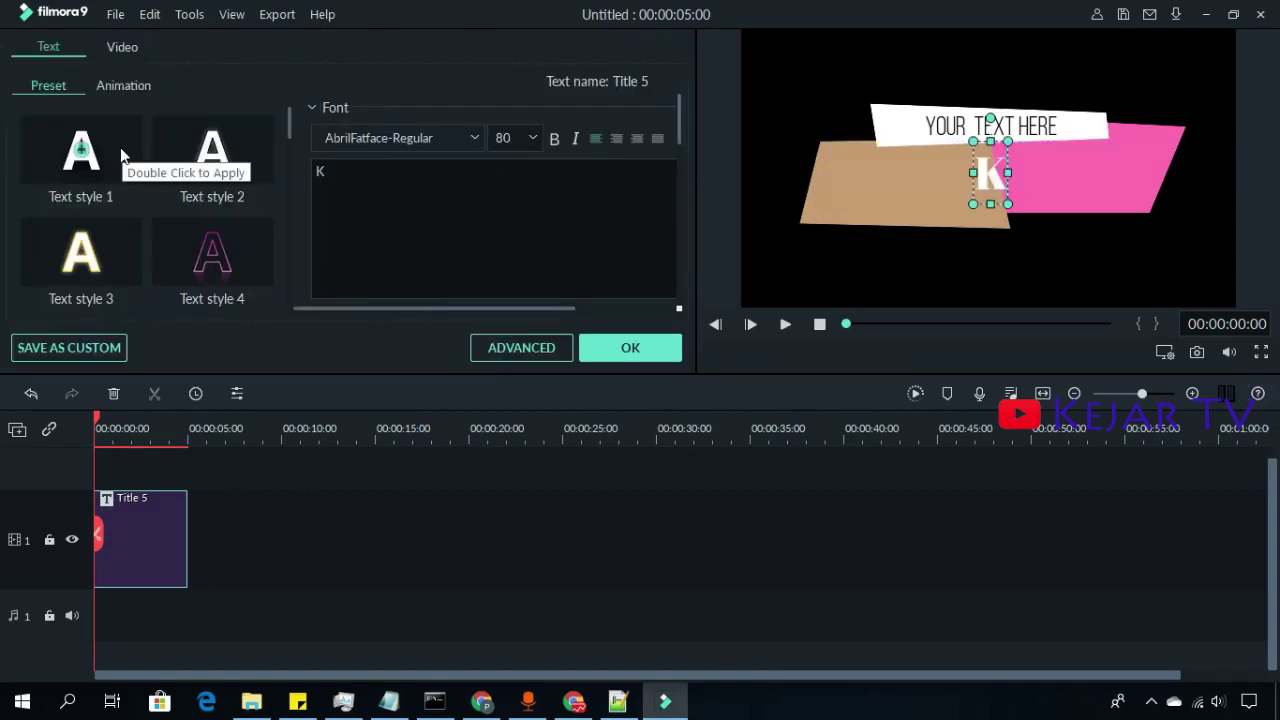
pyautogui.write('ejar TV')
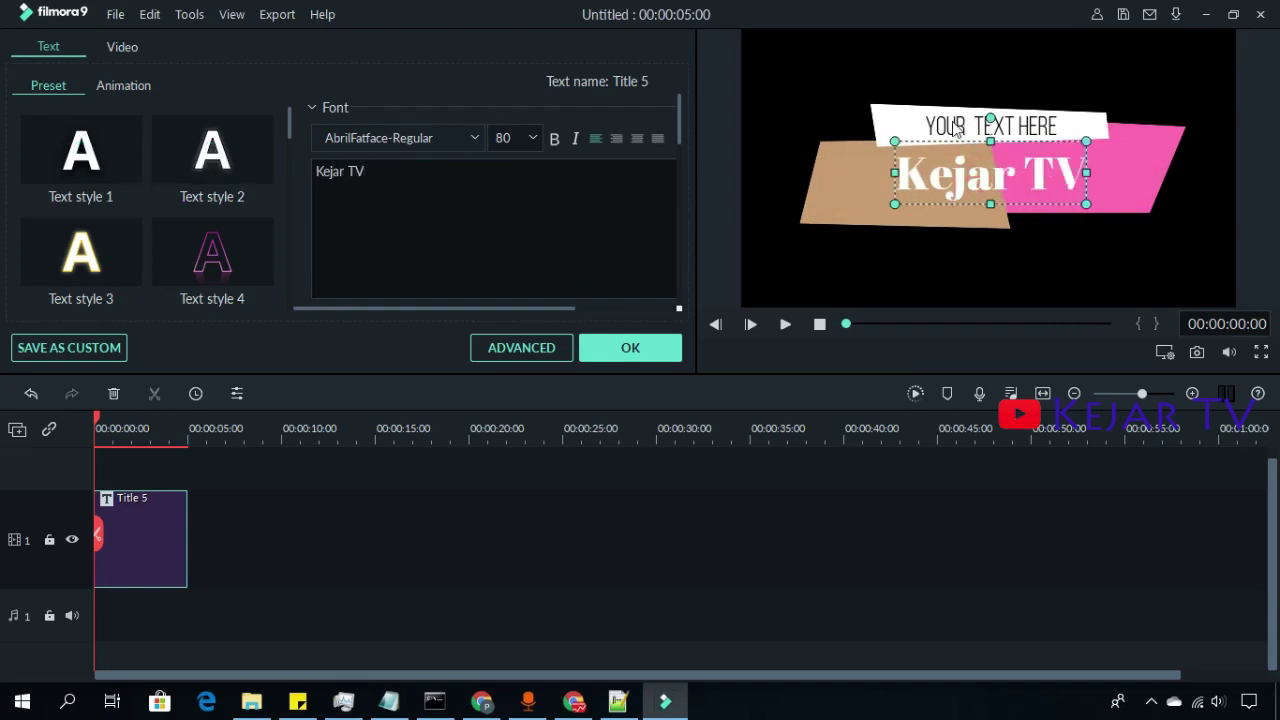
# Replace the smaller "YOUR TEXT HERE" line above the main title with "Channel".
pyautogui.click(955, 128)
pyautogui.tripleClick(540, 203)
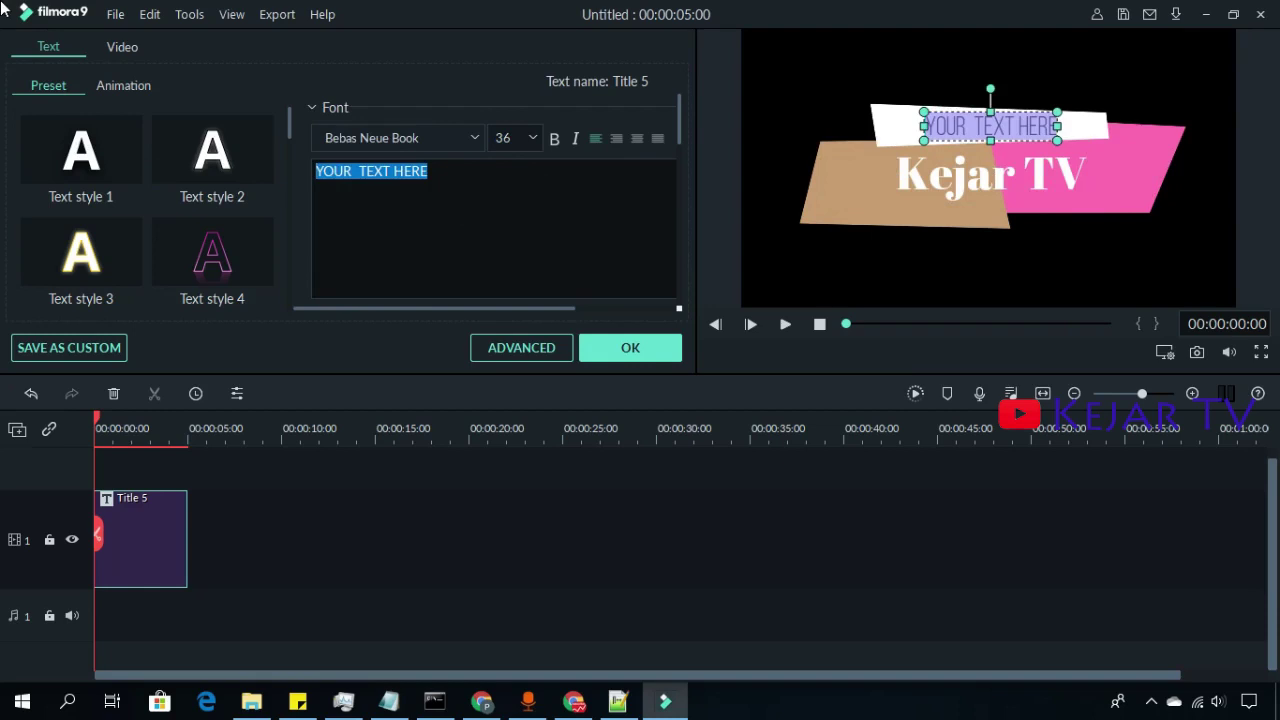
pyautogui.write('S')
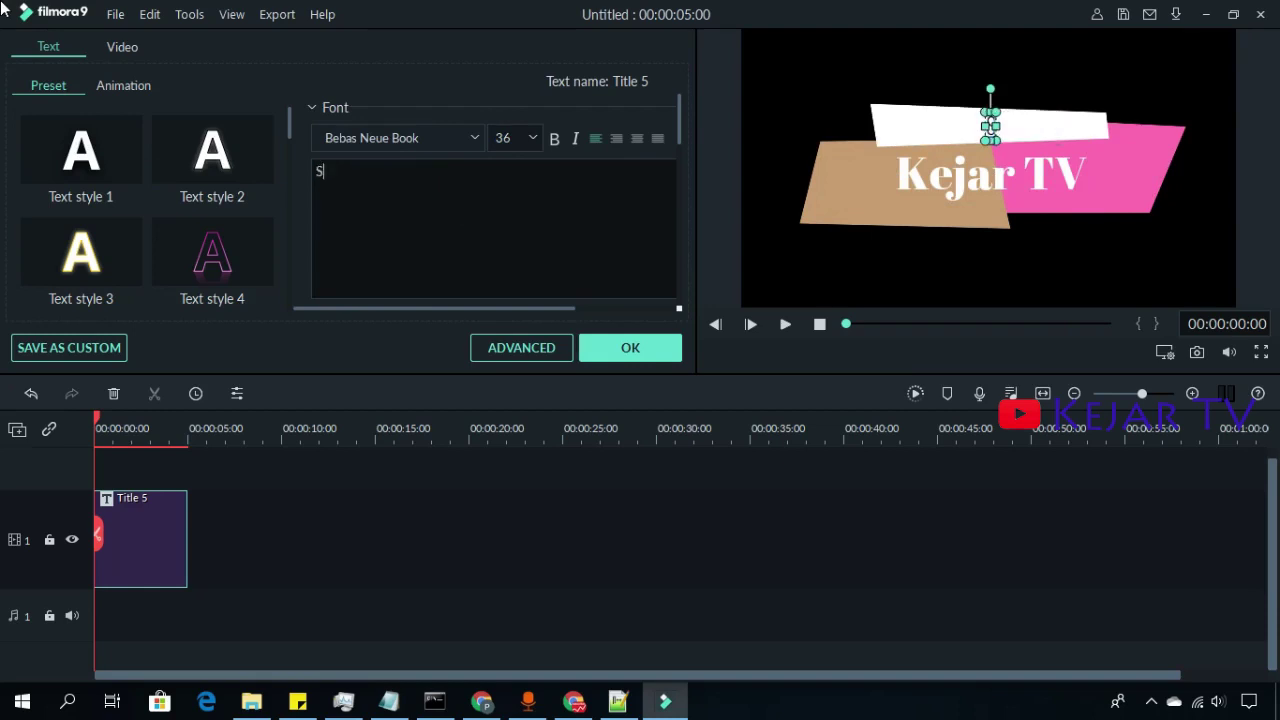
pyautogui.press('BackSpace')
pyautogui.write('Channe')
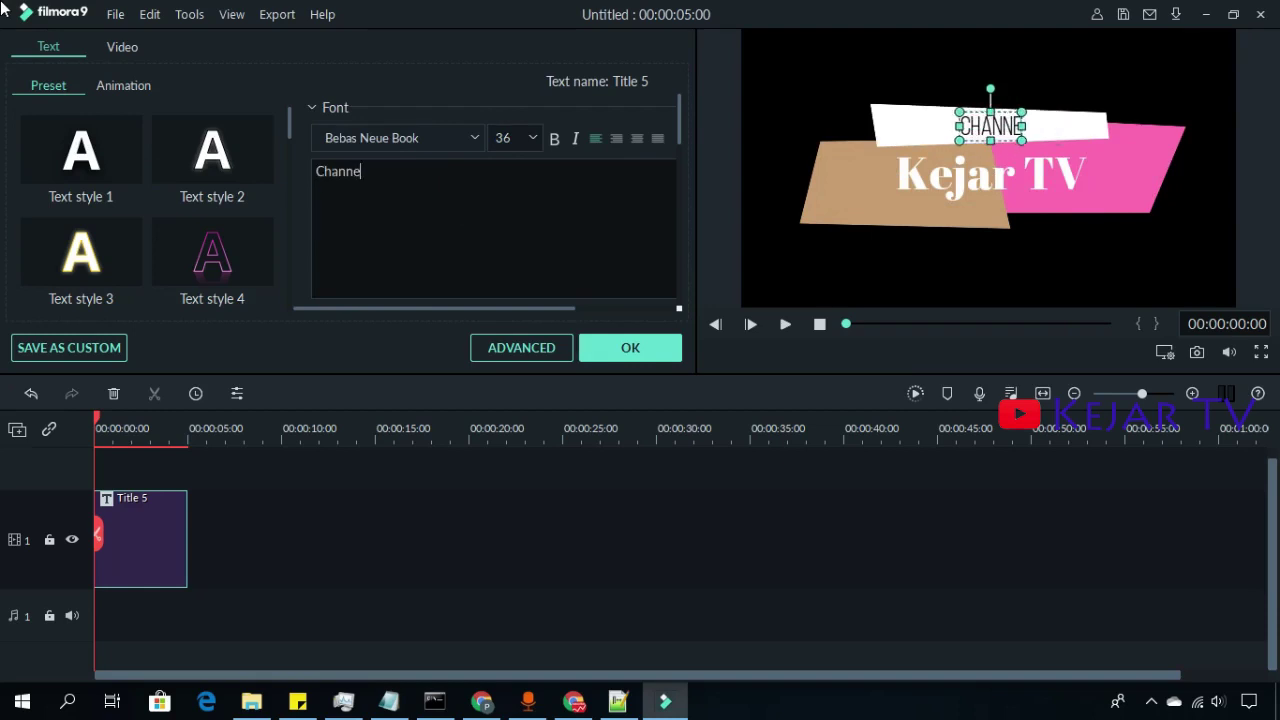
pyautogui.write('l')
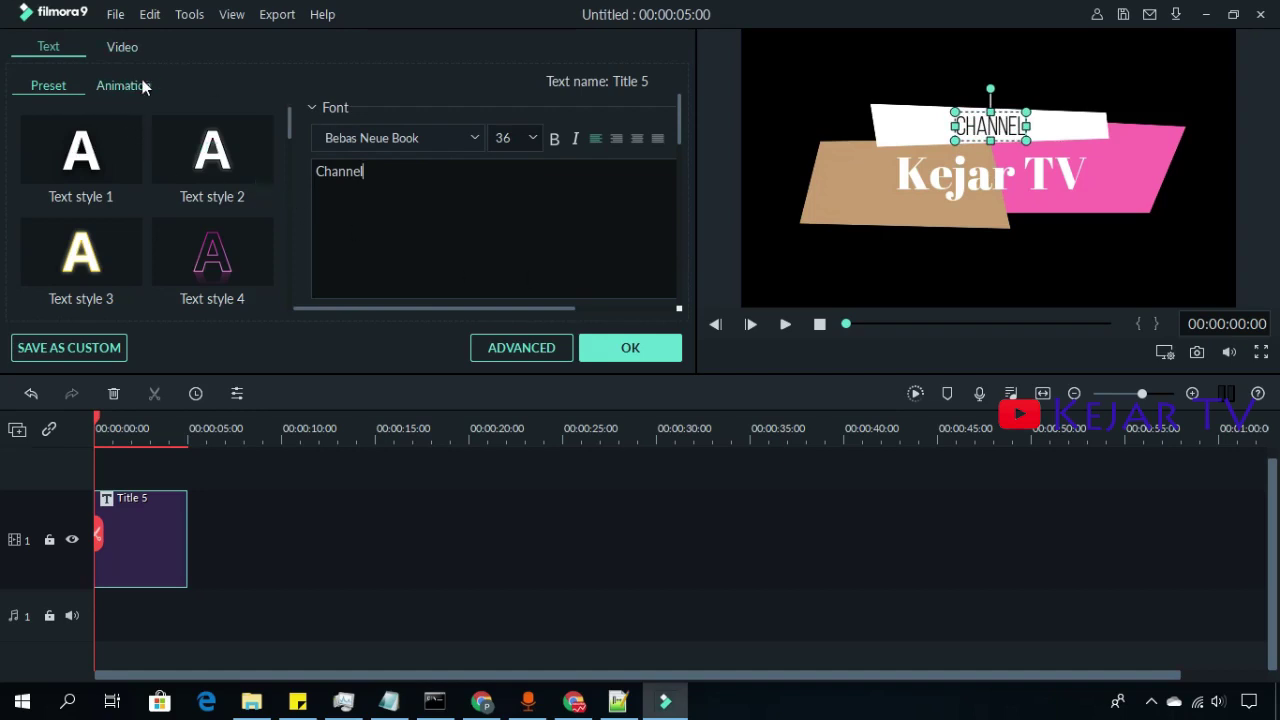
# Apply the Text style 9 preset to the "Channel" line and confirm the title edits.
pyautogui.scroll(-4, 160, 140)
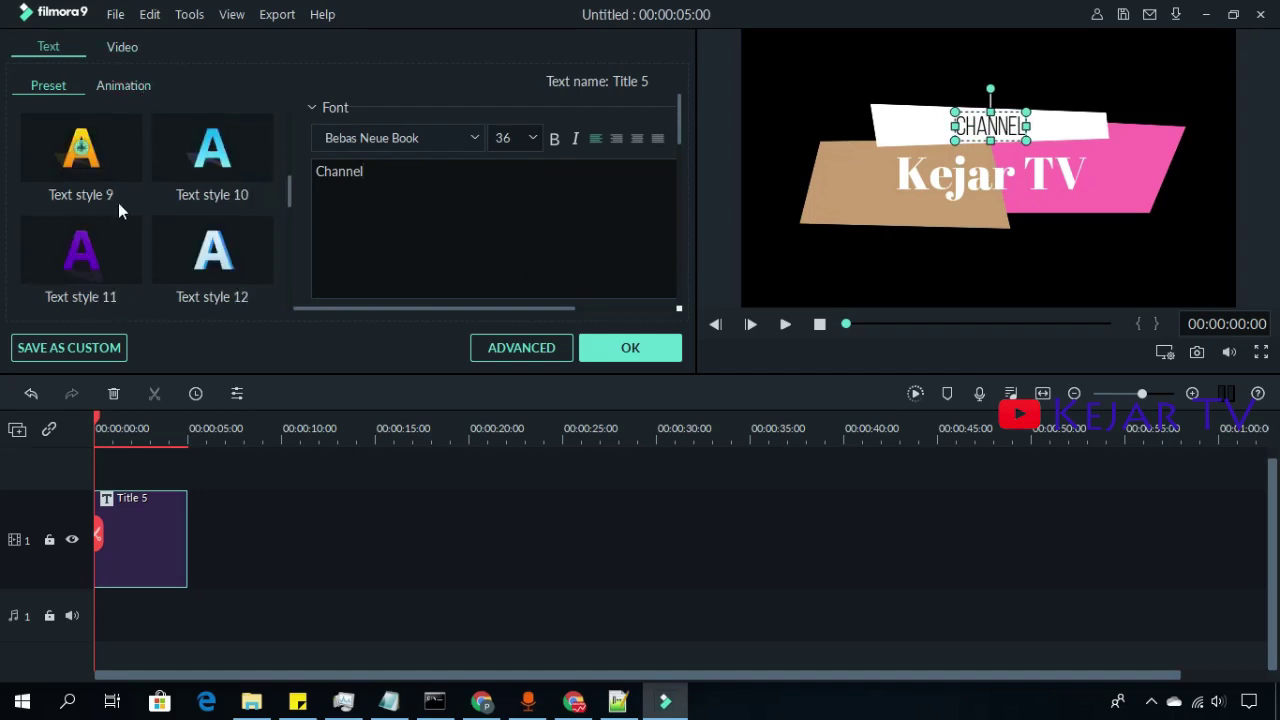
pyautogui.click(114, 170)
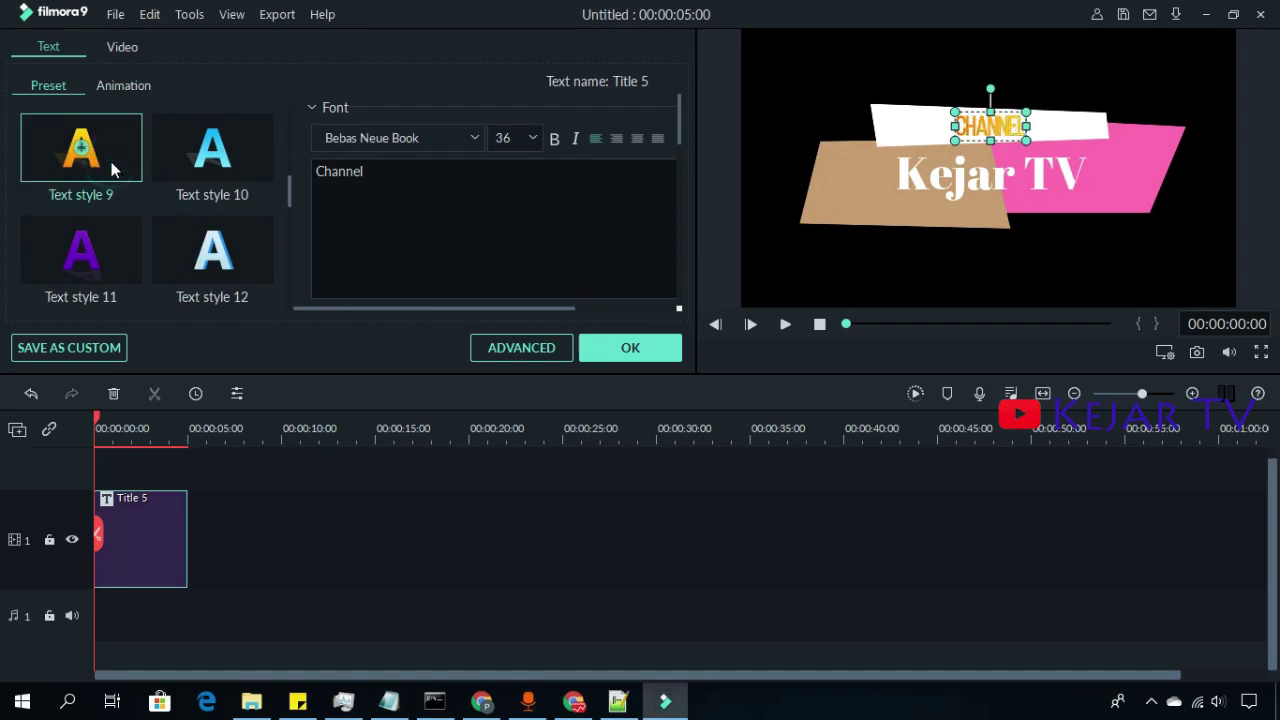
pyautogui.click(636, 347)
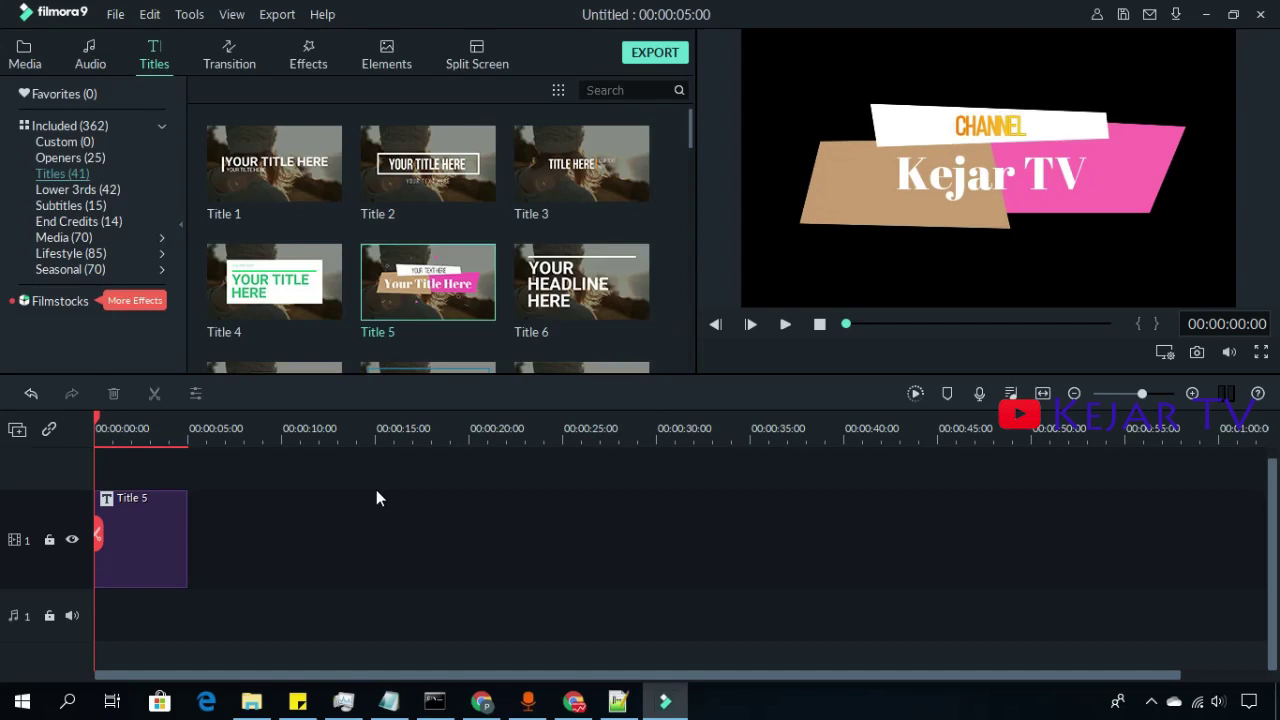
# Preview the title animation and return the playhead to the start of the timeline.
pyautogui.press('space')
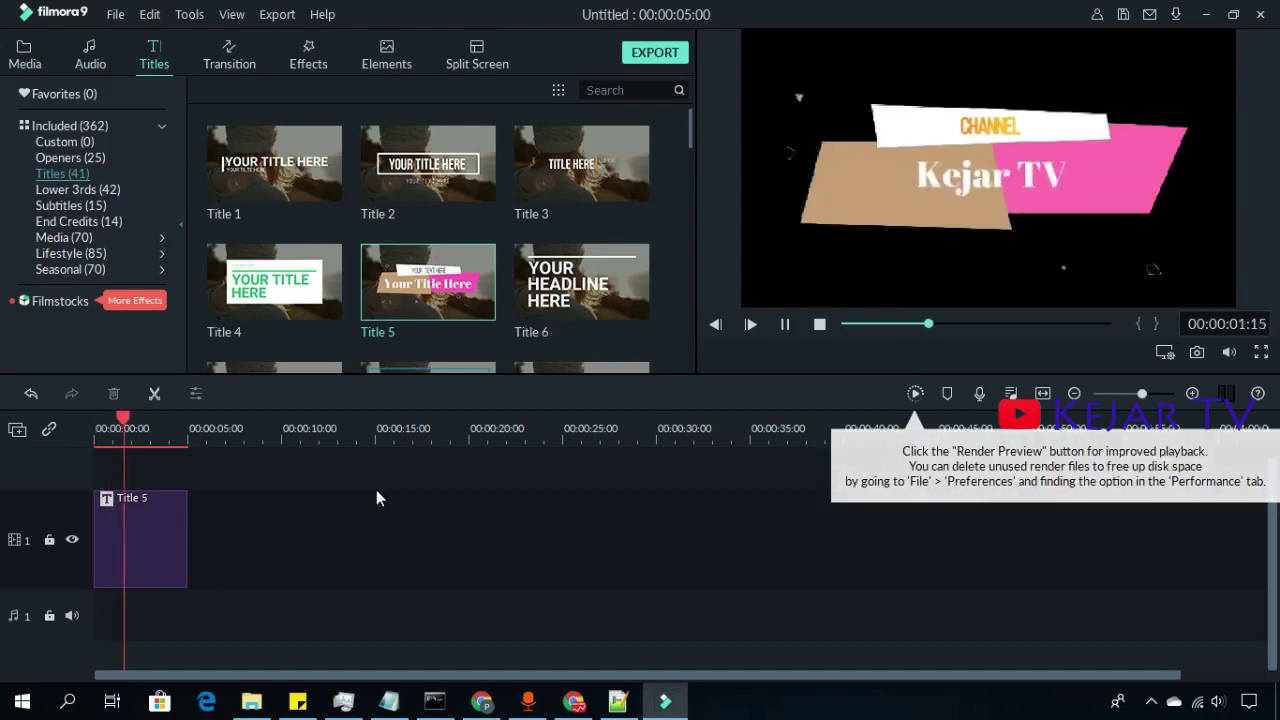
pyautogui.press('space')
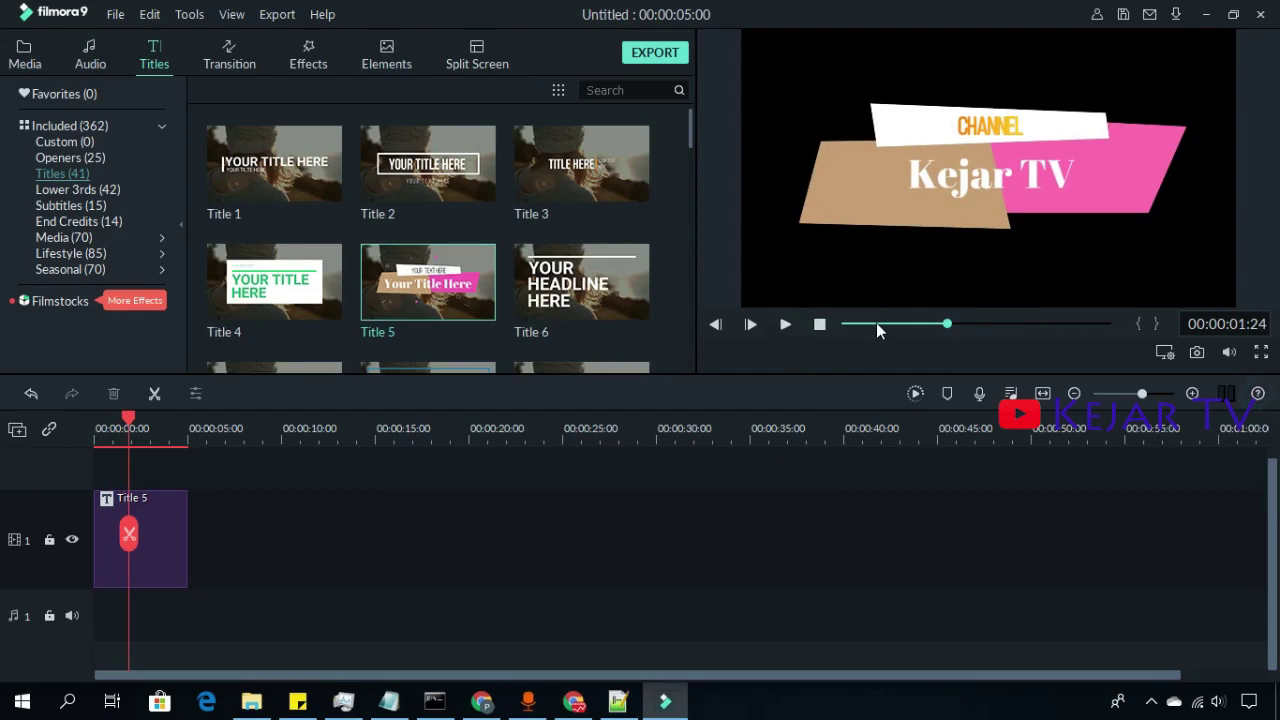
pyautogui.moveTo(947, 324); pyautogui.dragTo(813, 336)
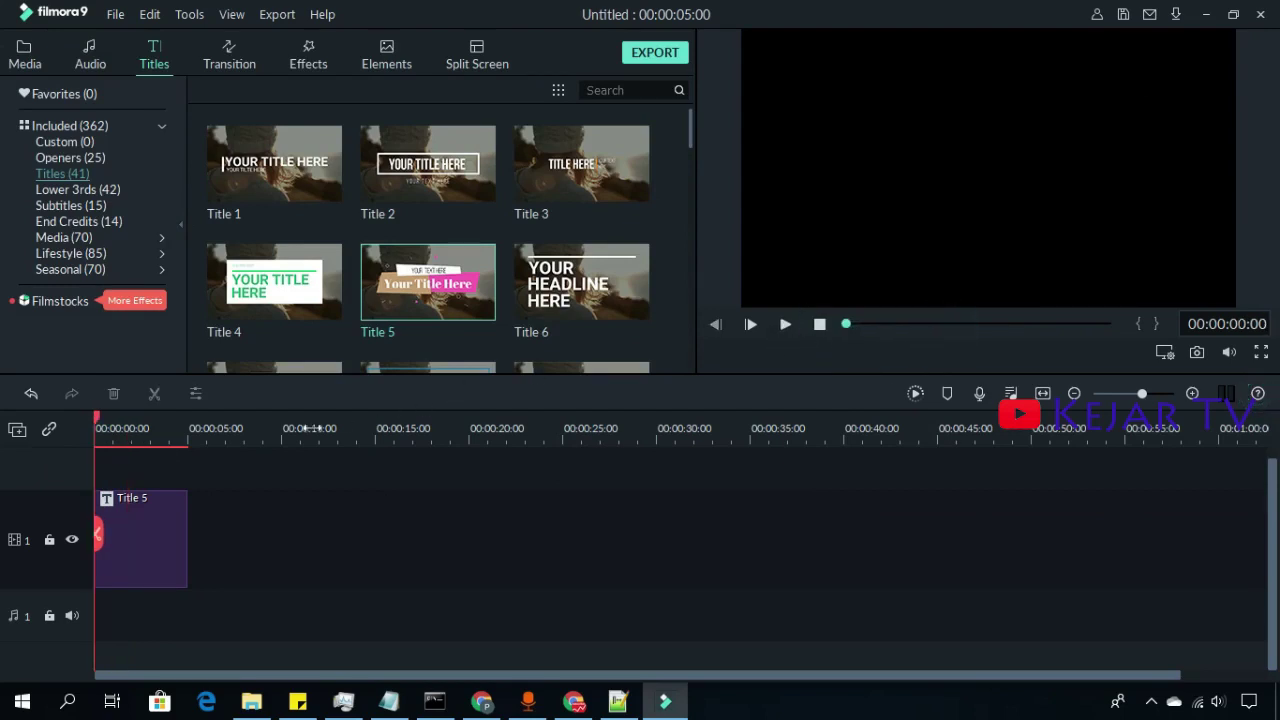
# Browse the included audio library and audition the Celery Break sound.
pyautogui.click(68, 56)
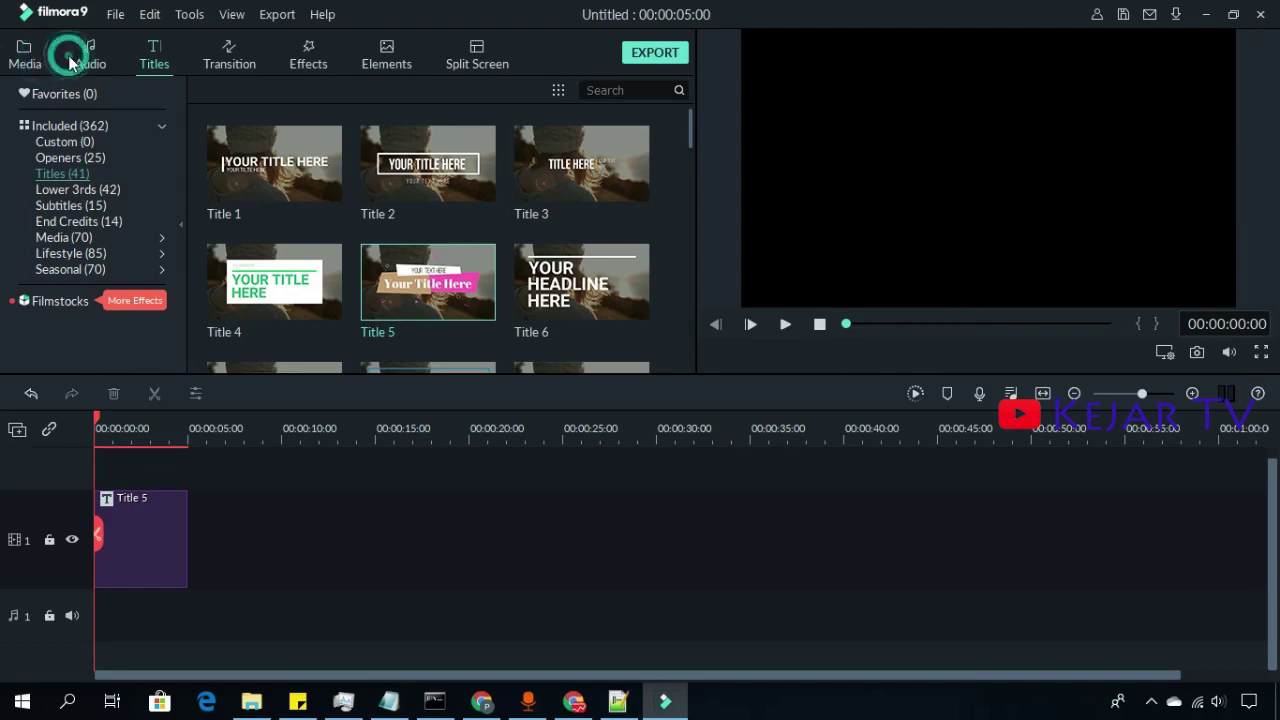
pyautogui.scroll(-10, 467, 265)
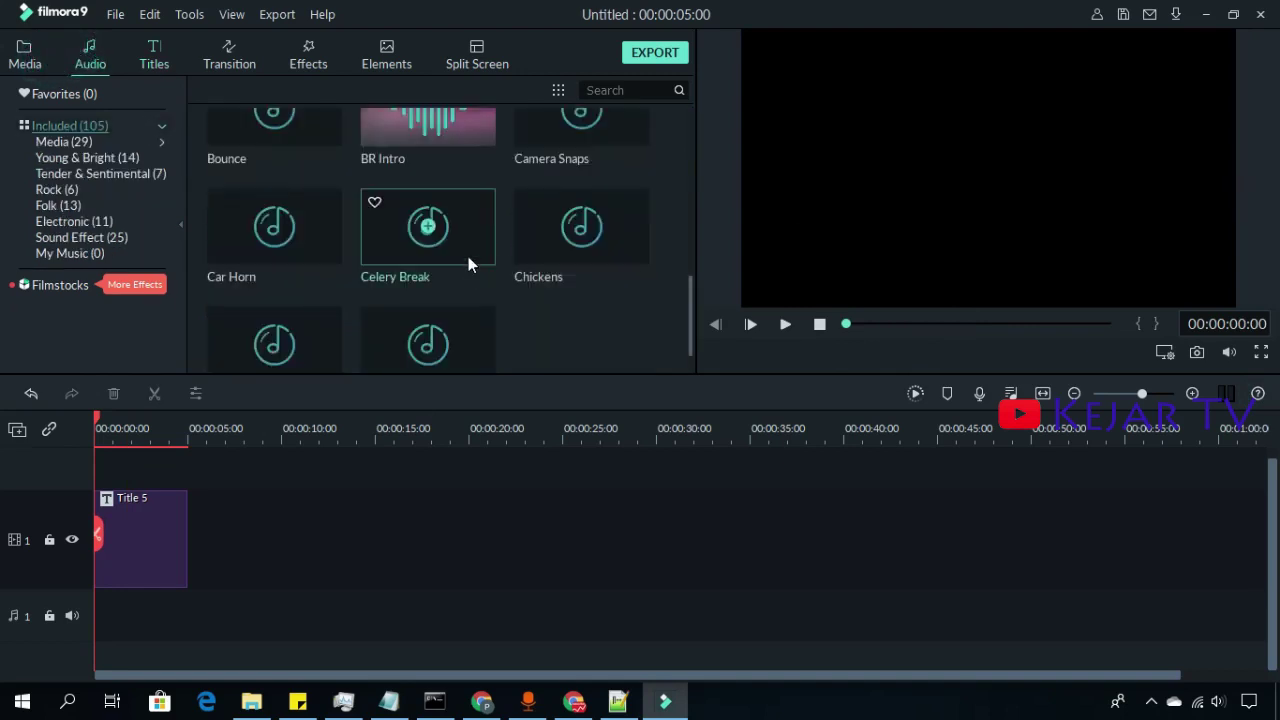
pyautogui.click(471, 240)
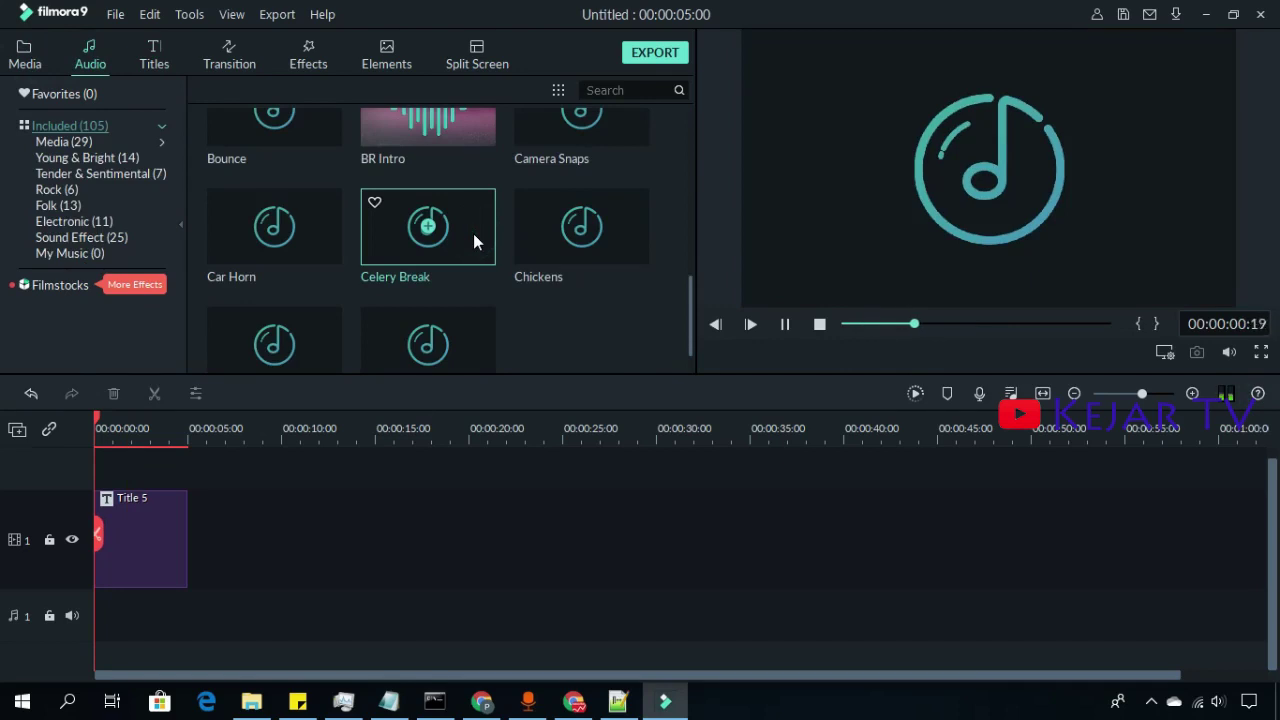
# Browse the shared media for background music and audition the Spring_Fling track.
pyautogui.click(26, 56)
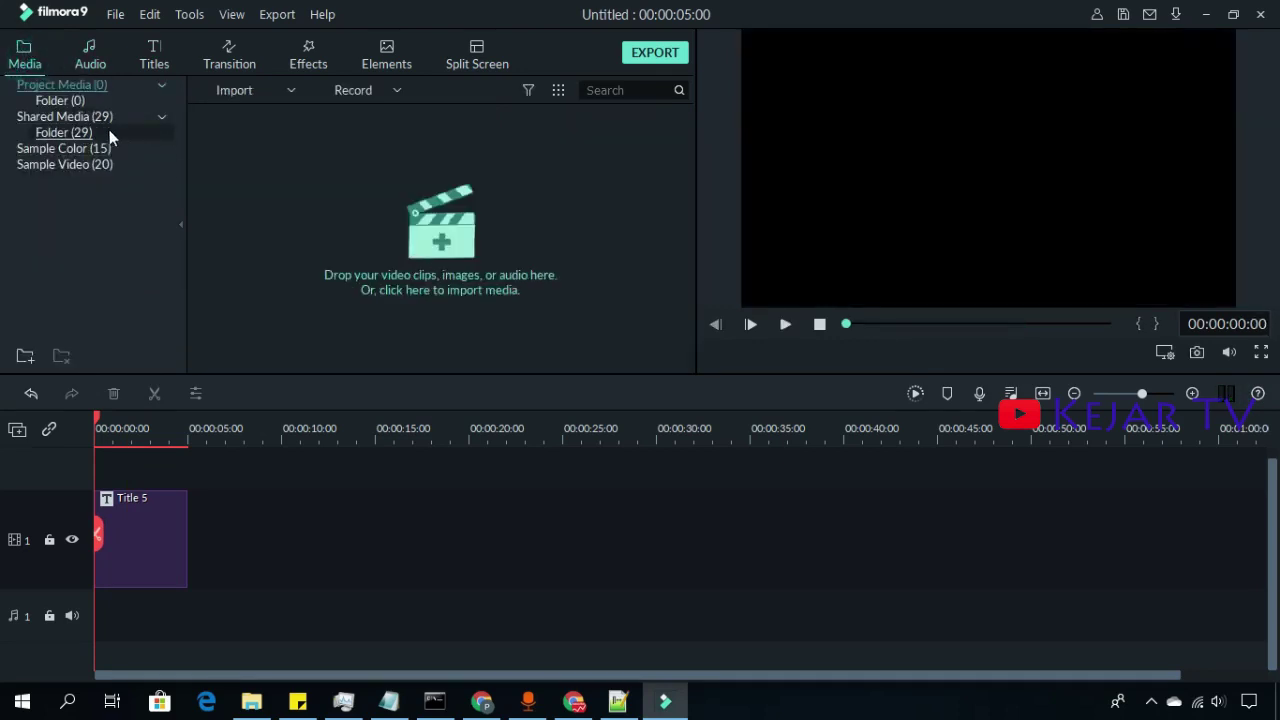
pyautogui.click(80, 116)
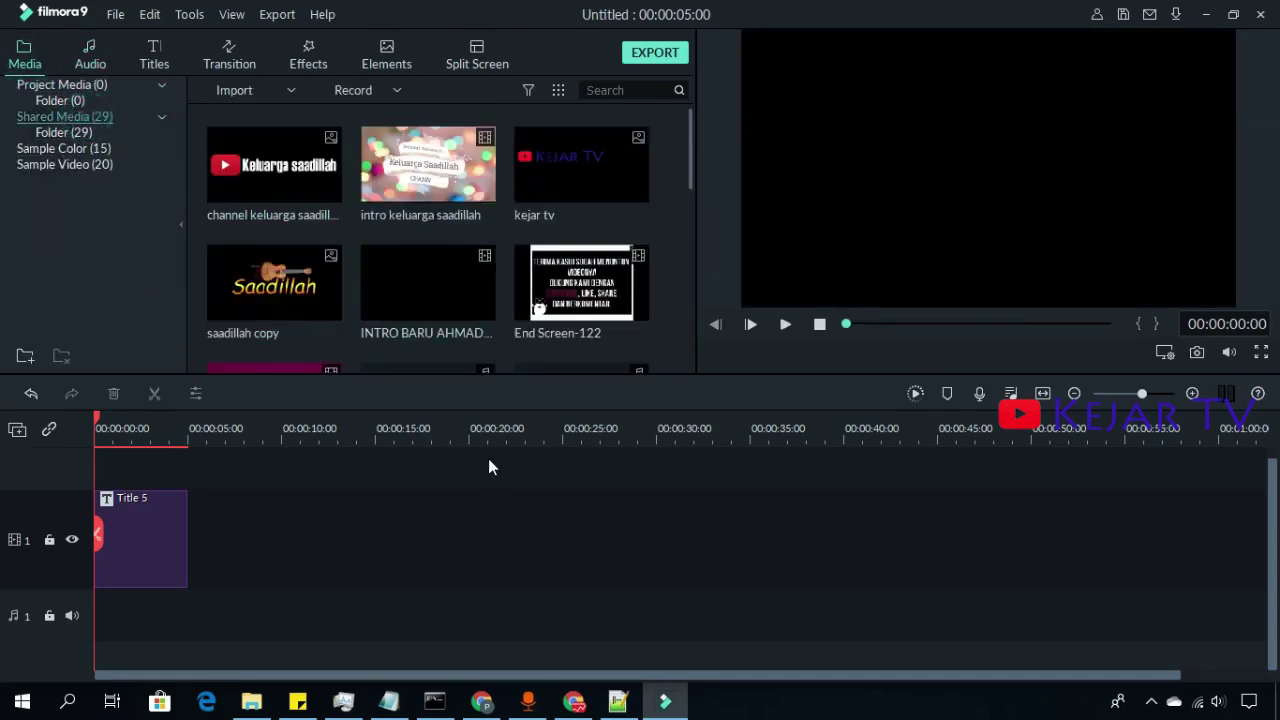
pyautogui.scroll(-5, 500, 290)
pyautogui.click(608, 274)
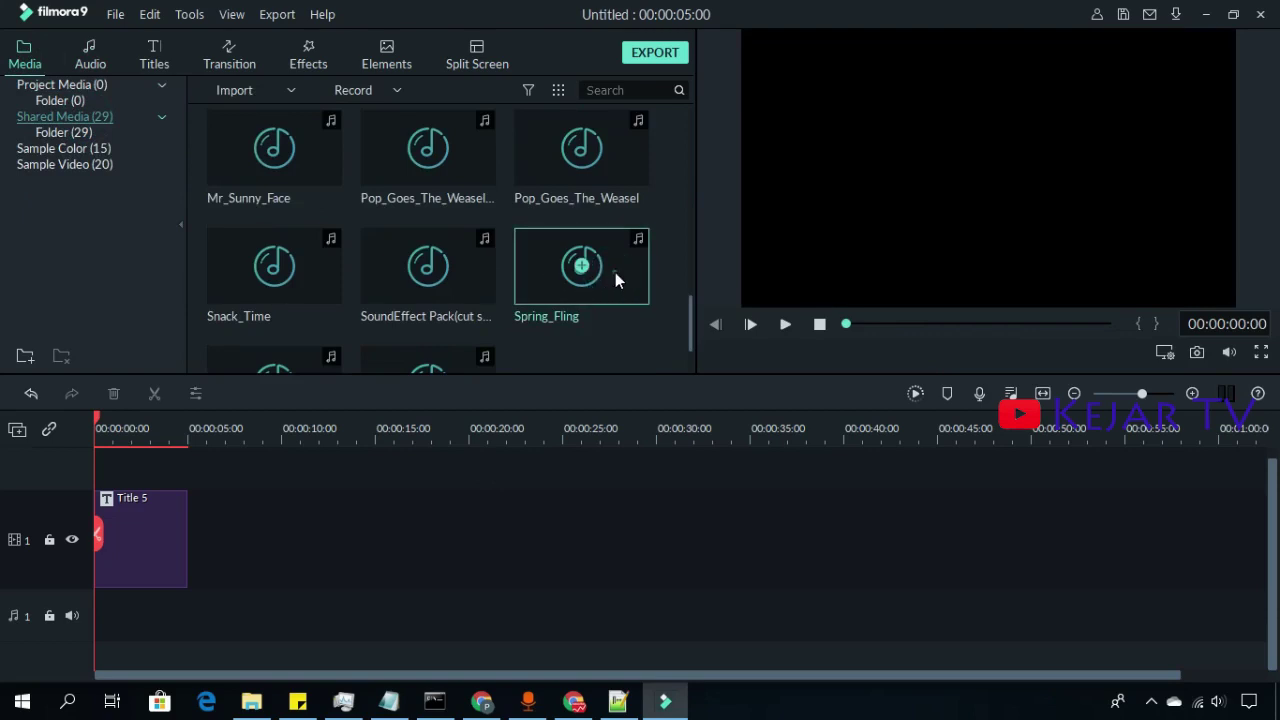
pyautogui.click(615, 276)
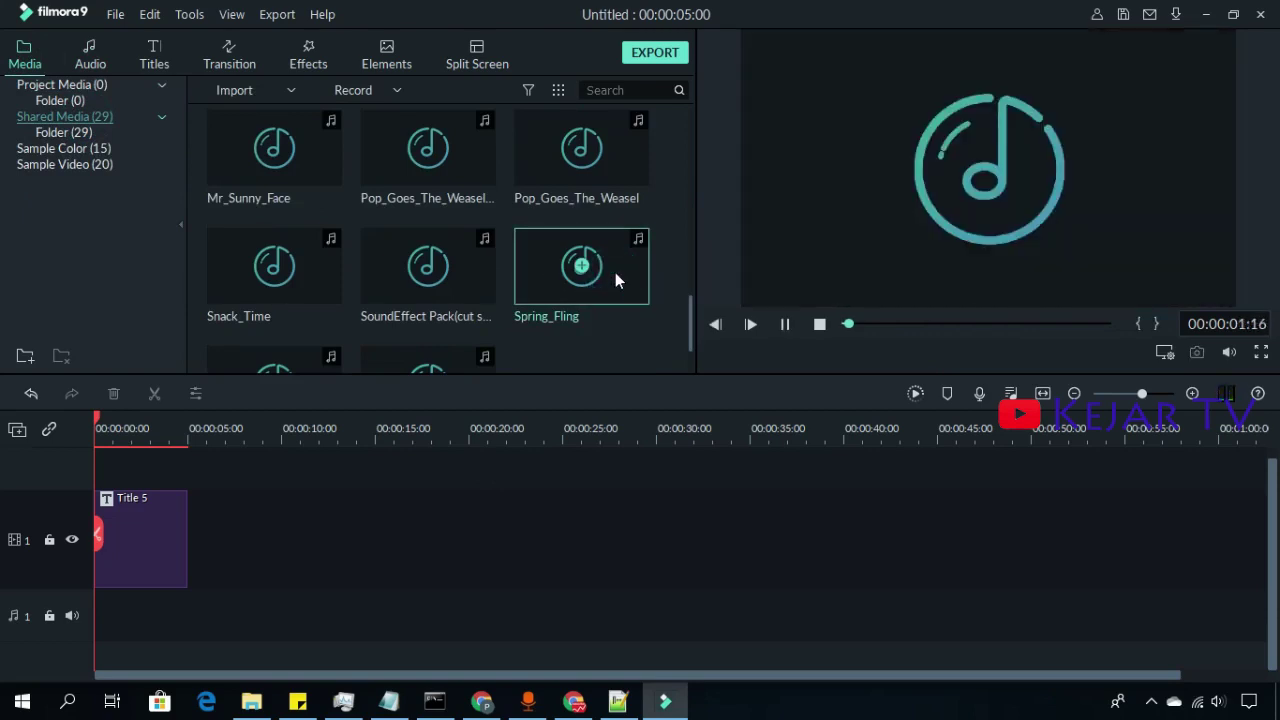
# Audition the Snack_Time track and place it on audio track 1 at the start of the timeline.
pyautogui.click(303, 281)
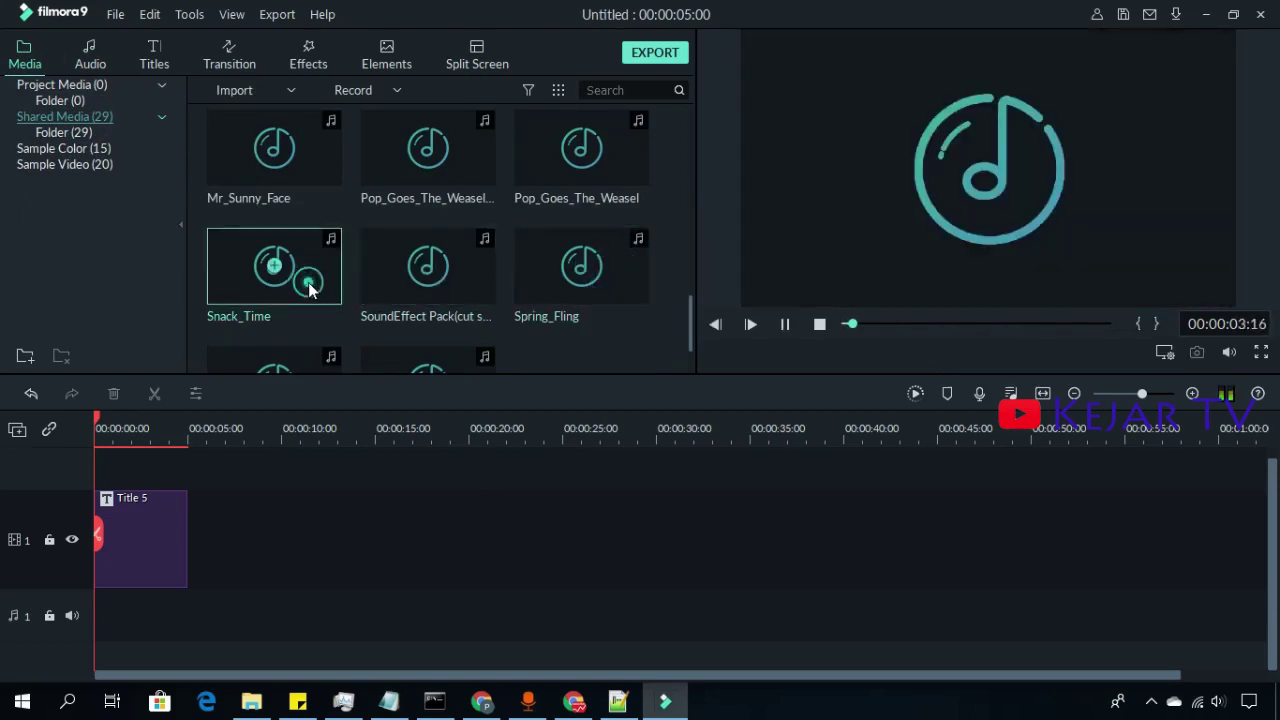
pyautogui.click(306, 284)
pyautogui.moveTo(312, 285); pyautogui.dragTo(94, 608)
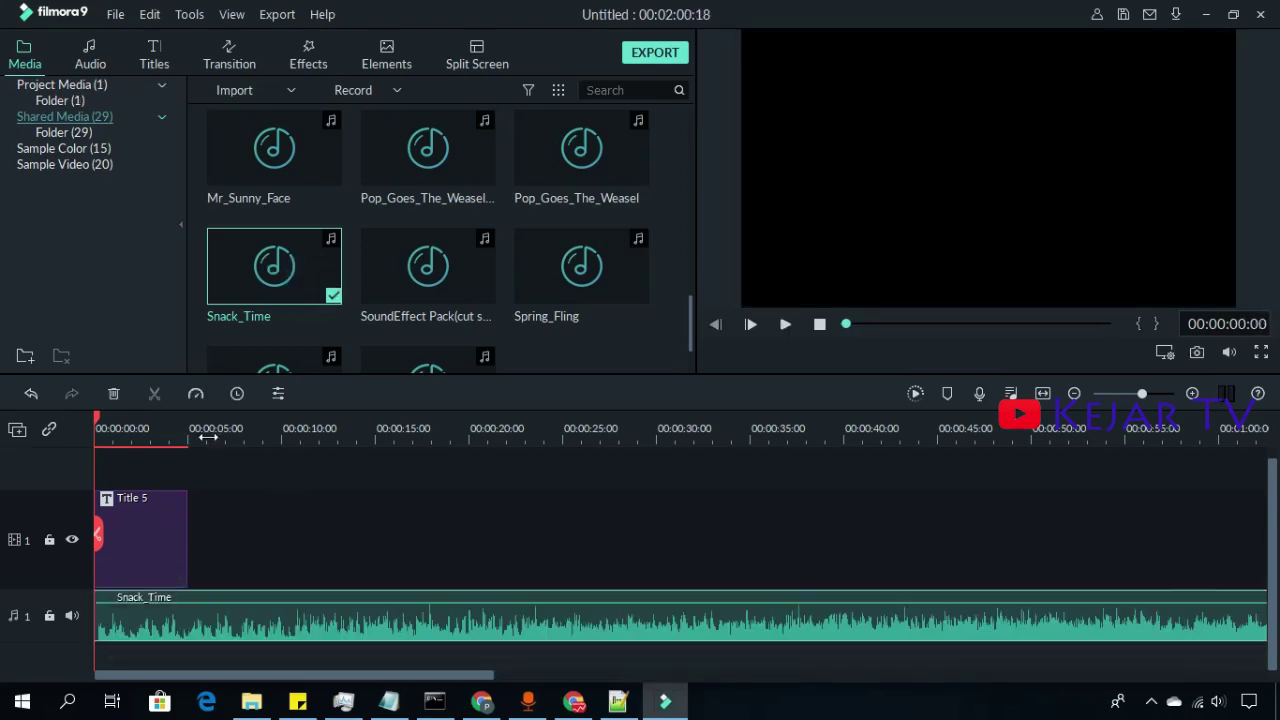
# Split Snack_Time at the end of the title clip, delete the remainder, and preview the intro with its music.
pyautogui.moveTo(190, 426); pyautogui.dragTo(190, 432)
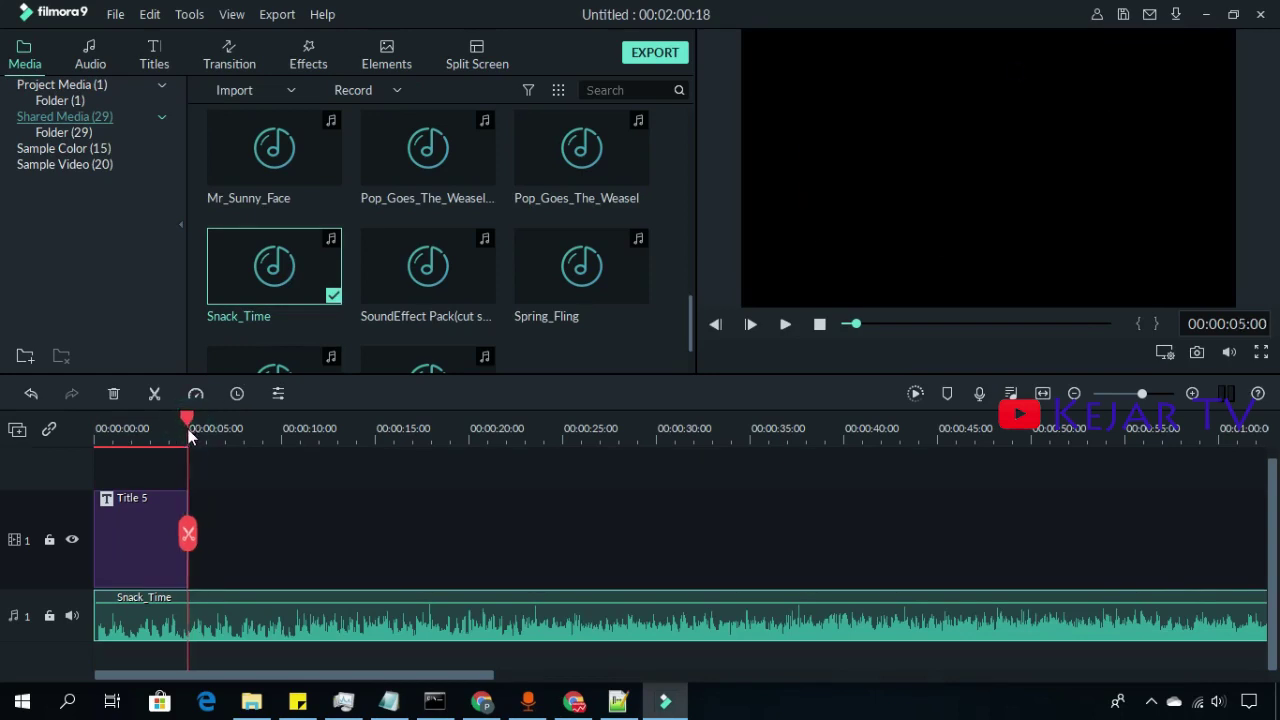
pyautogui.click(189, 533)
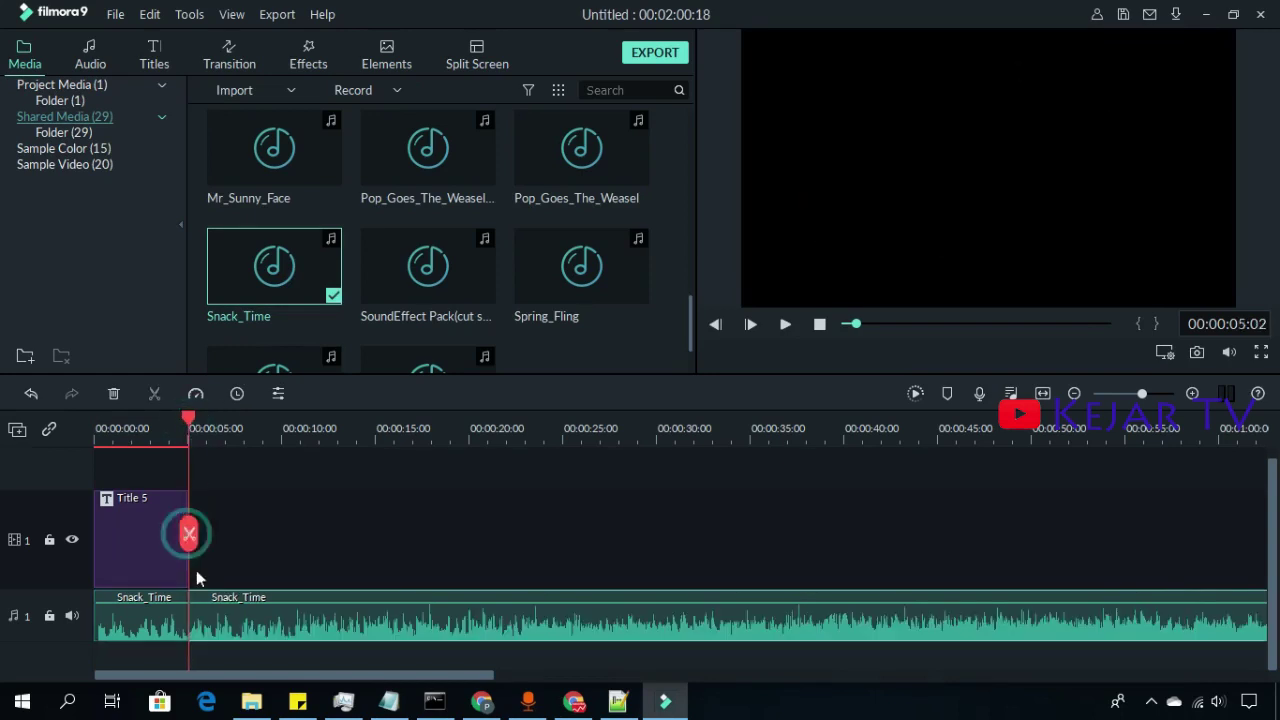
pyautogui.click(231, 627)
pyautogui.press('Delete')
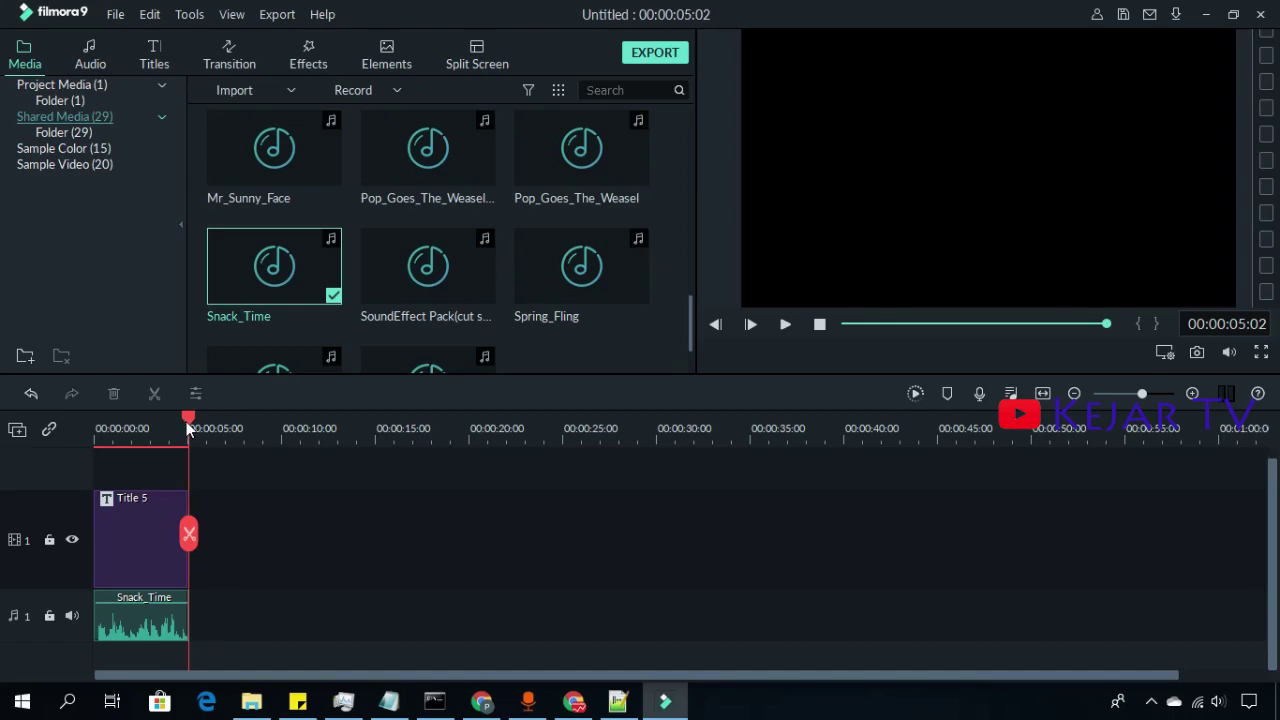
pyautogui.press('space')
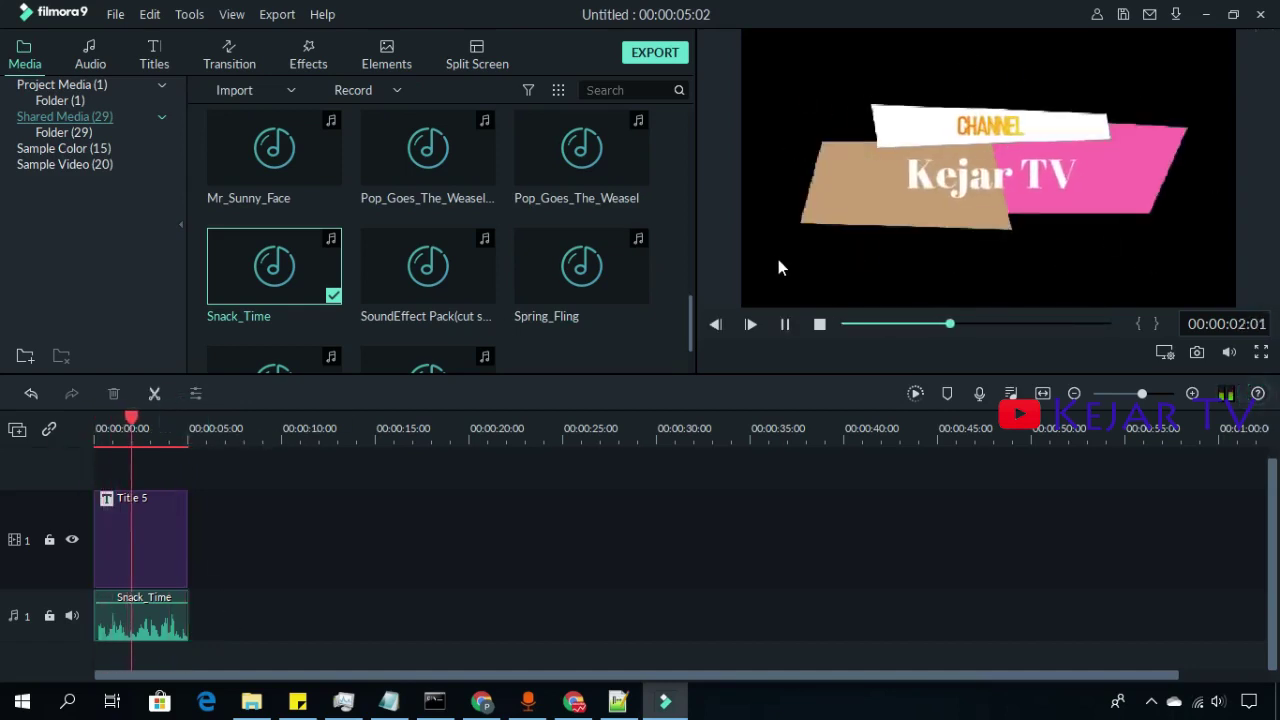
pyautogui.press('space')
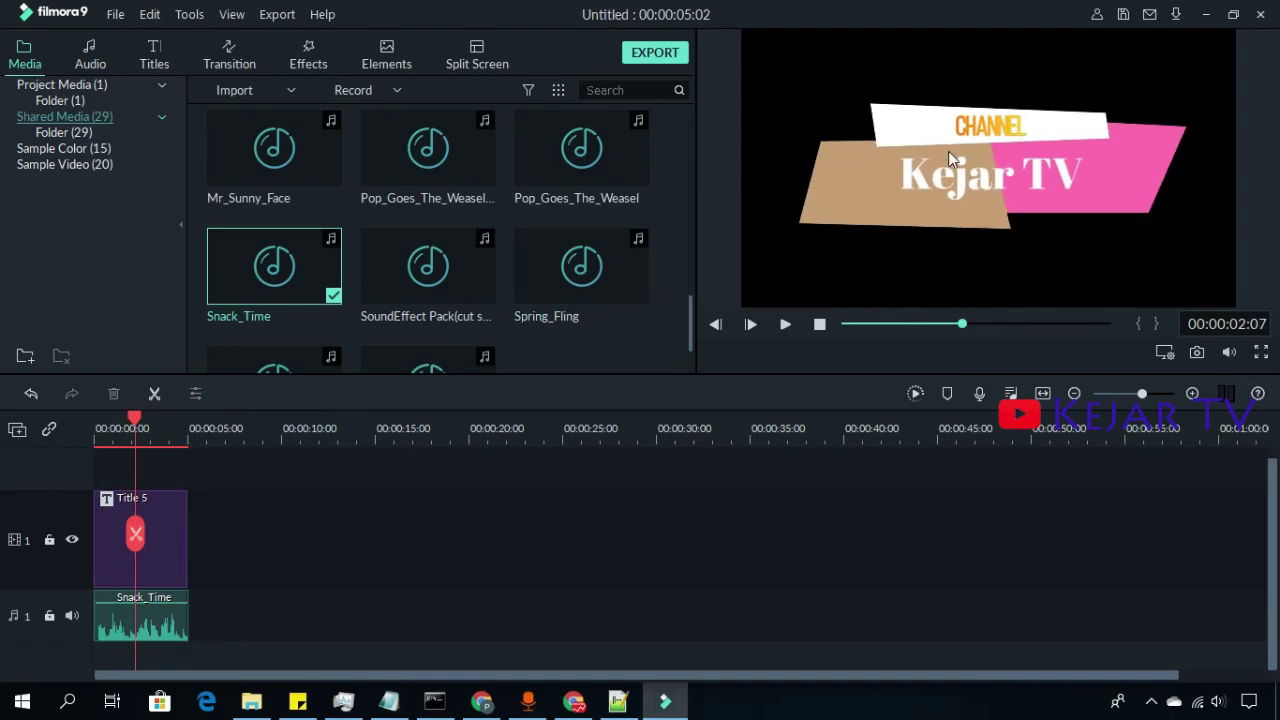
# Import the ayam1 image from the Pictures folder and place it on video track 2 at the timeline start.
pyautogui.click(75, 99)
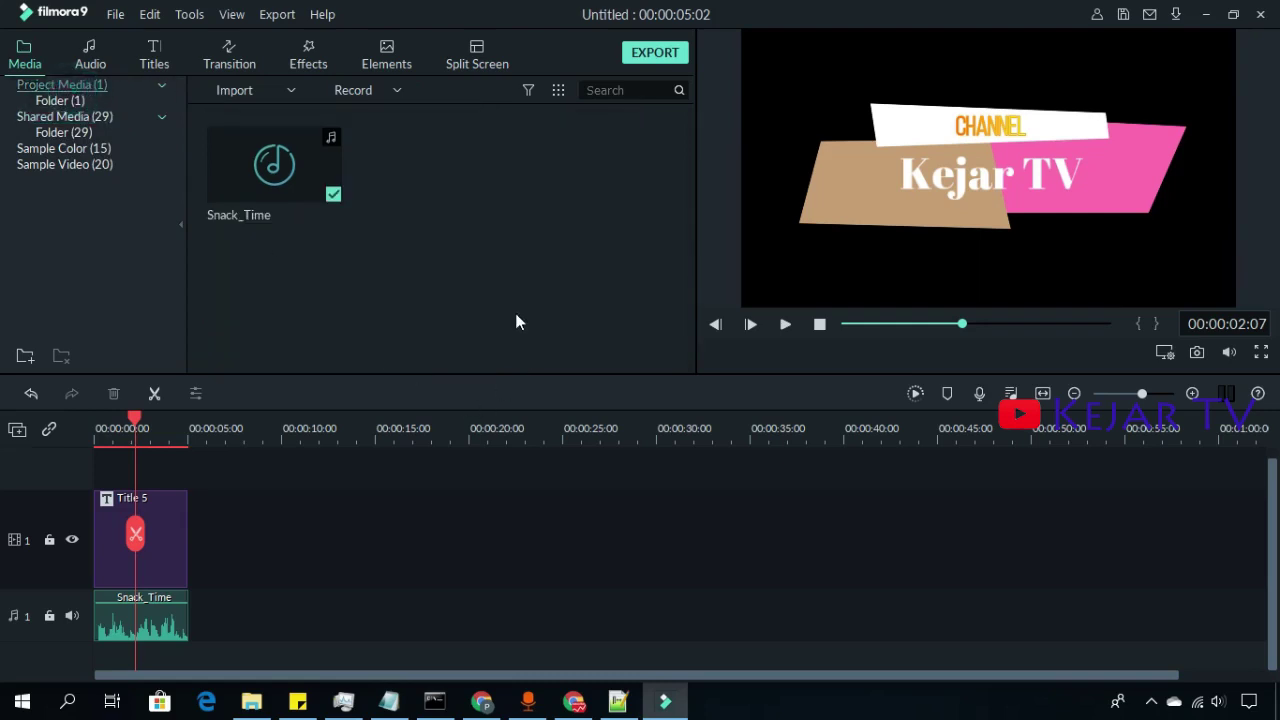
pyautogui.doubleClick(489, 241)
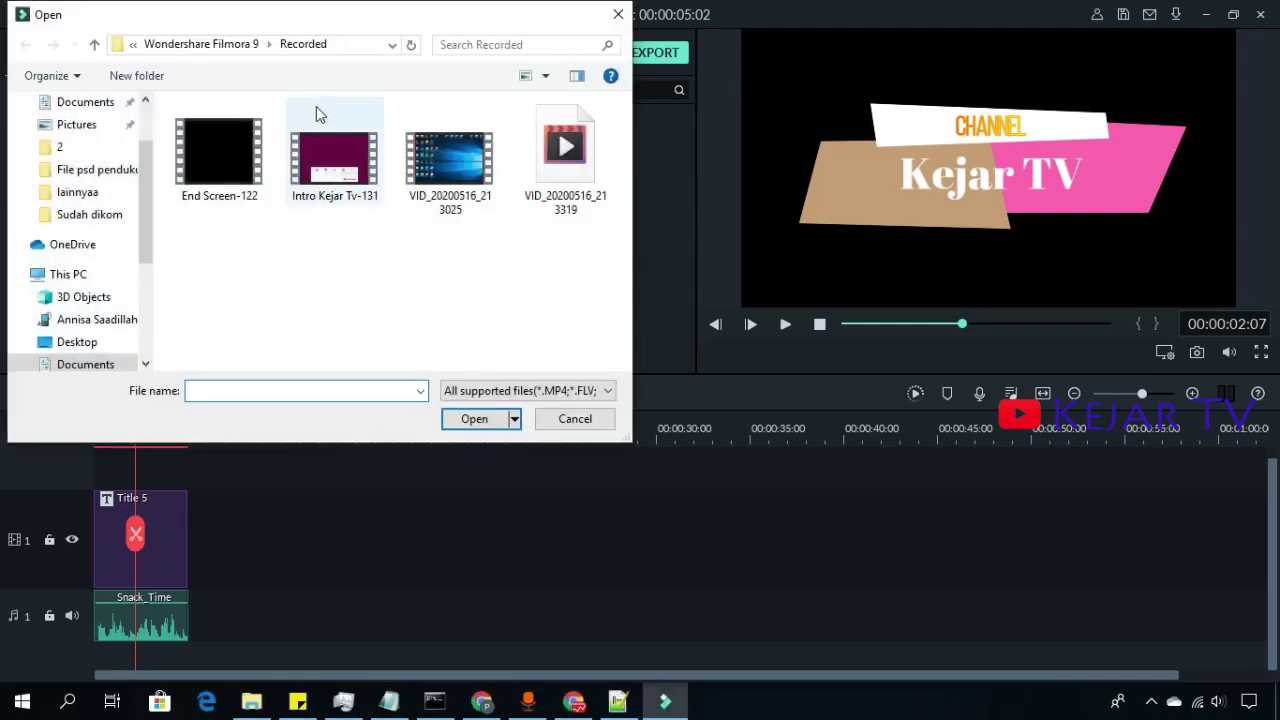
pyautogui.click(88, 127)
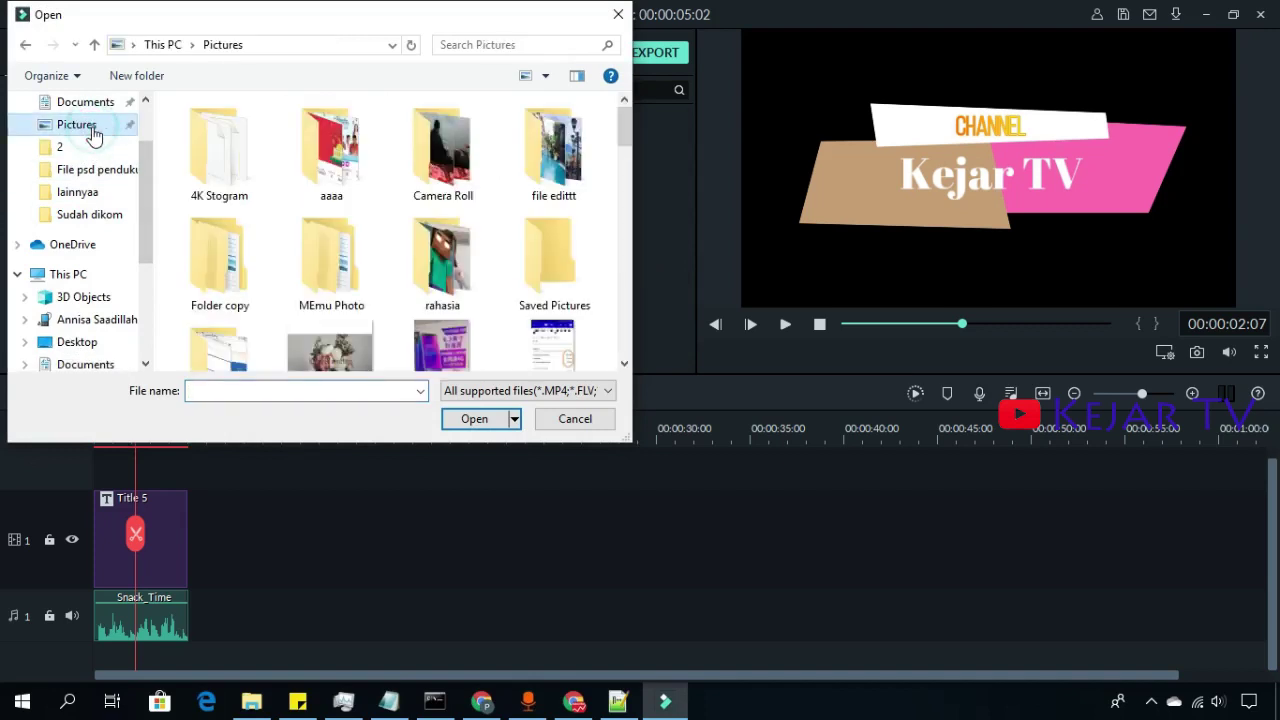
pyautogui.scroll(-5, 460, 230)
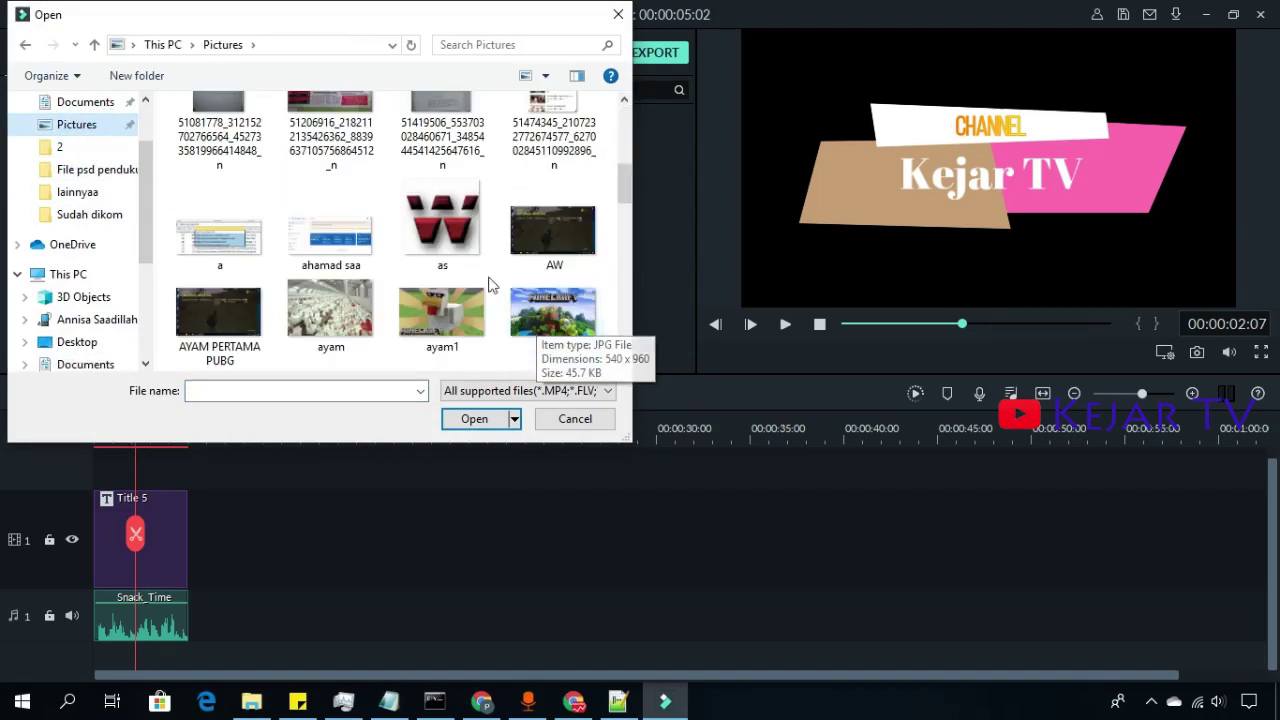
pyautogui.doubleClick(460, 308)
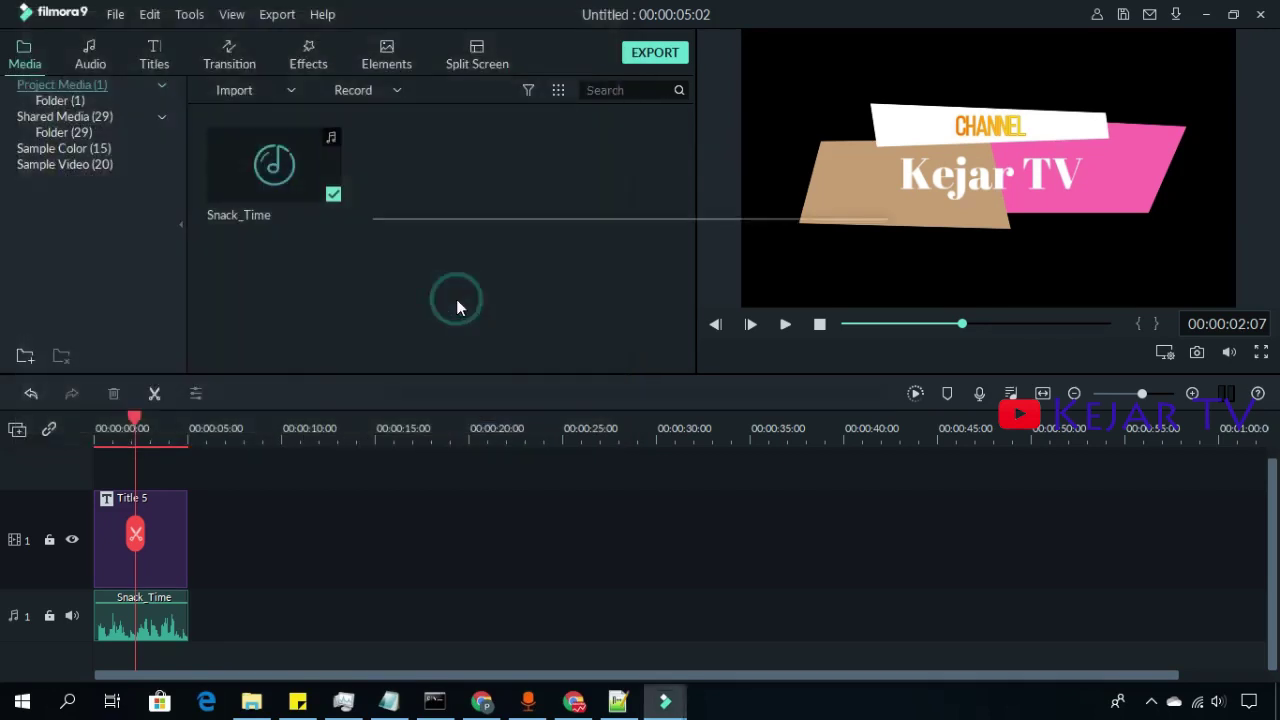
pyautogui.moveTo(466, 178); pyautogui.dragTo(103, 468)
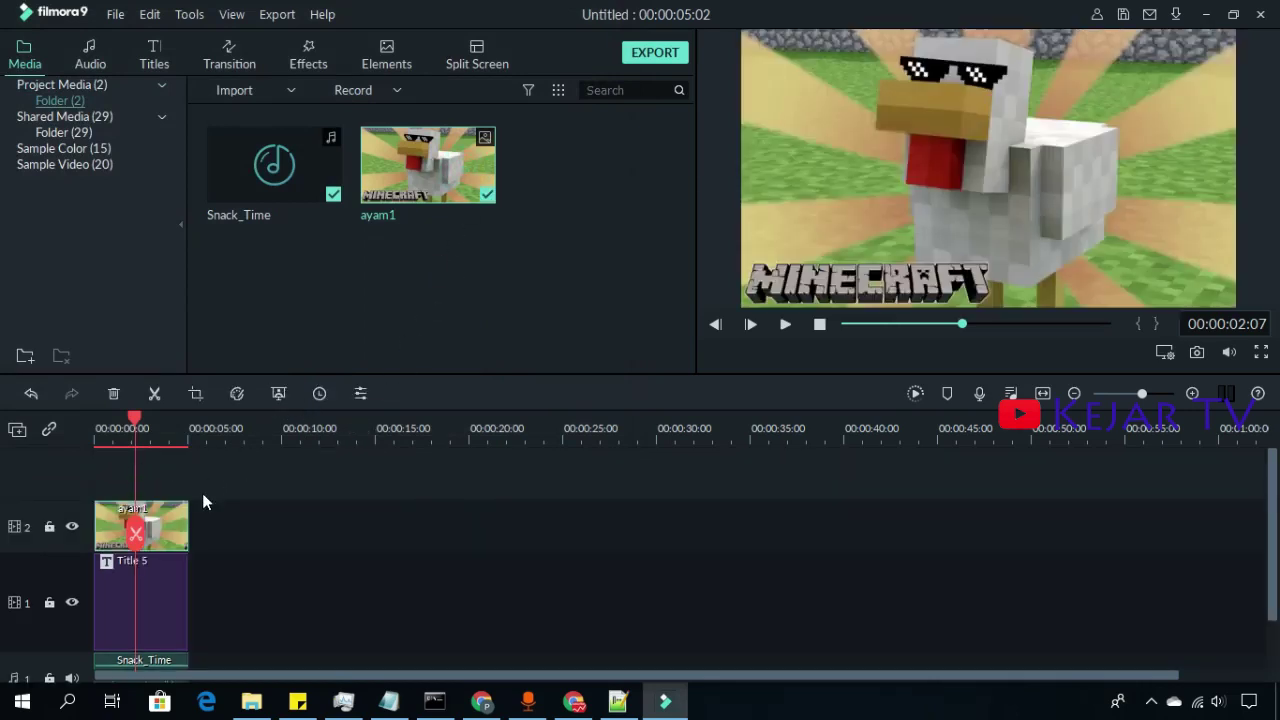
# Move the title clip to video track 3 above the ayam1 image and preview the intro from the start.
pyautogui.click(1150, 700)
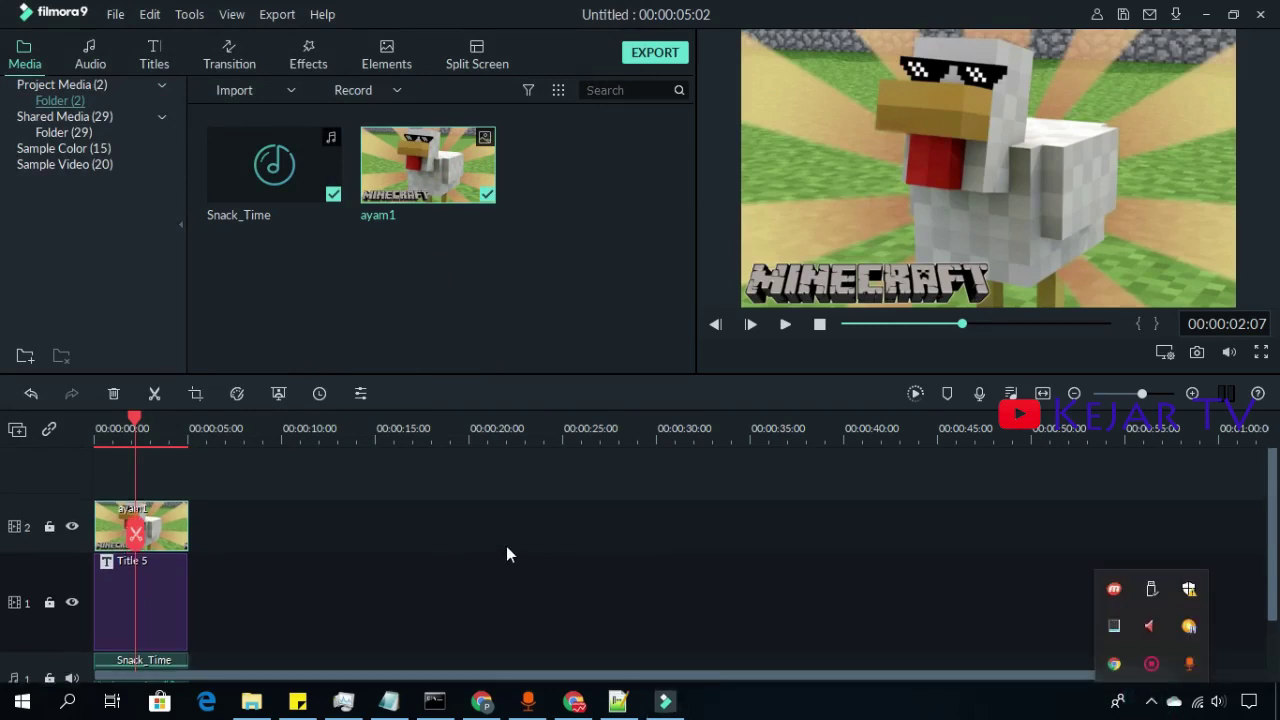
pyautogui.click(177, 526)
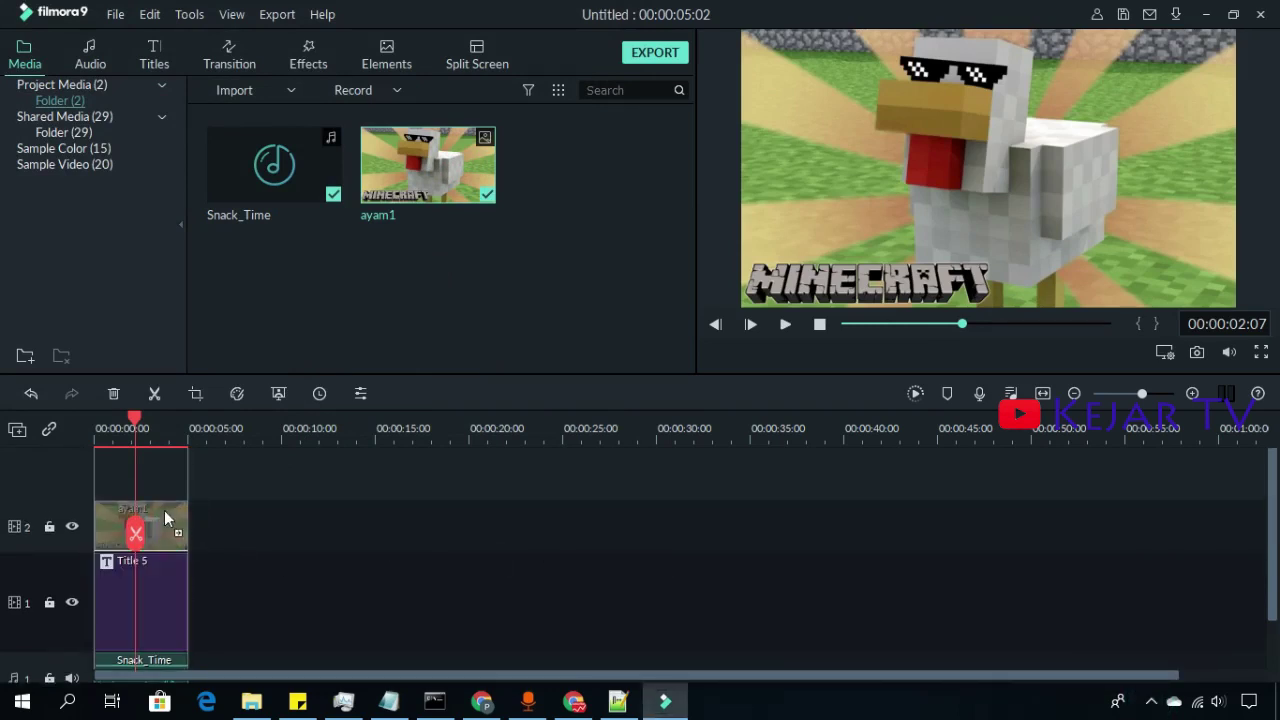
pyautogui.moveTo(164, 589); pyautogui.dragTo(170, 480)
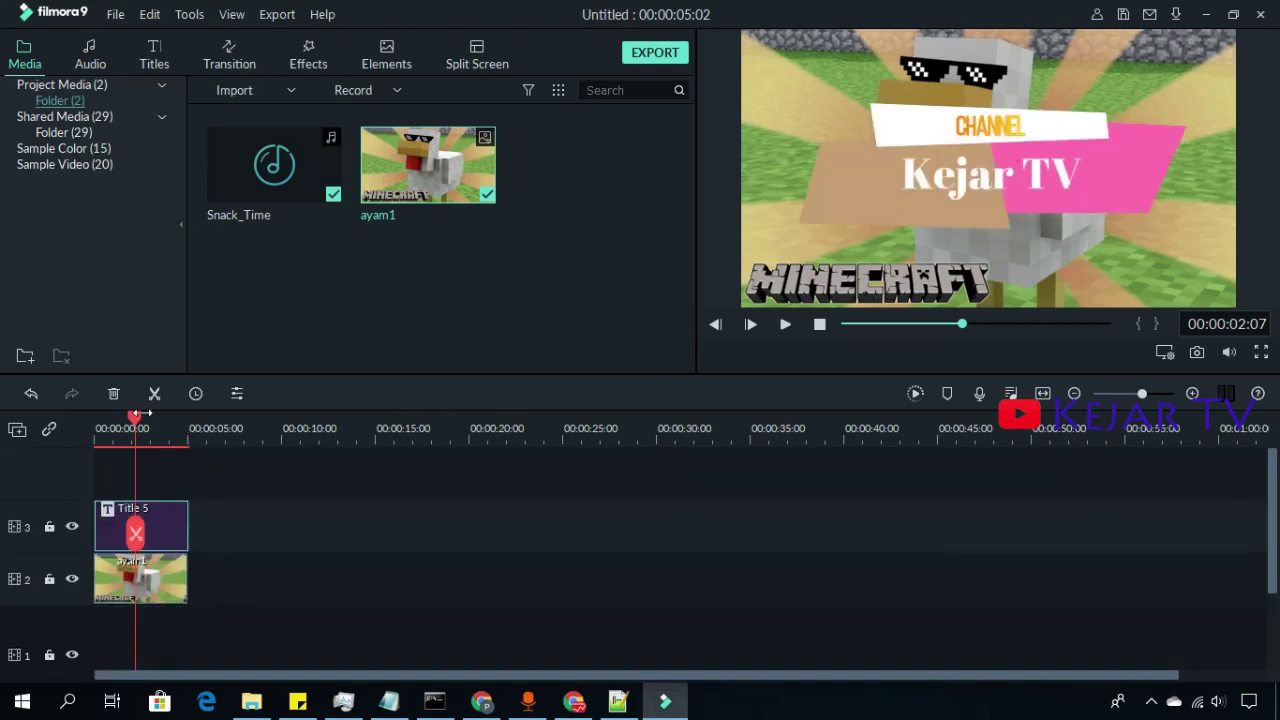
pyautogui.moveTo(143, 413); pyautogui.dragTo(100, 413)
pyautogui.press('space')
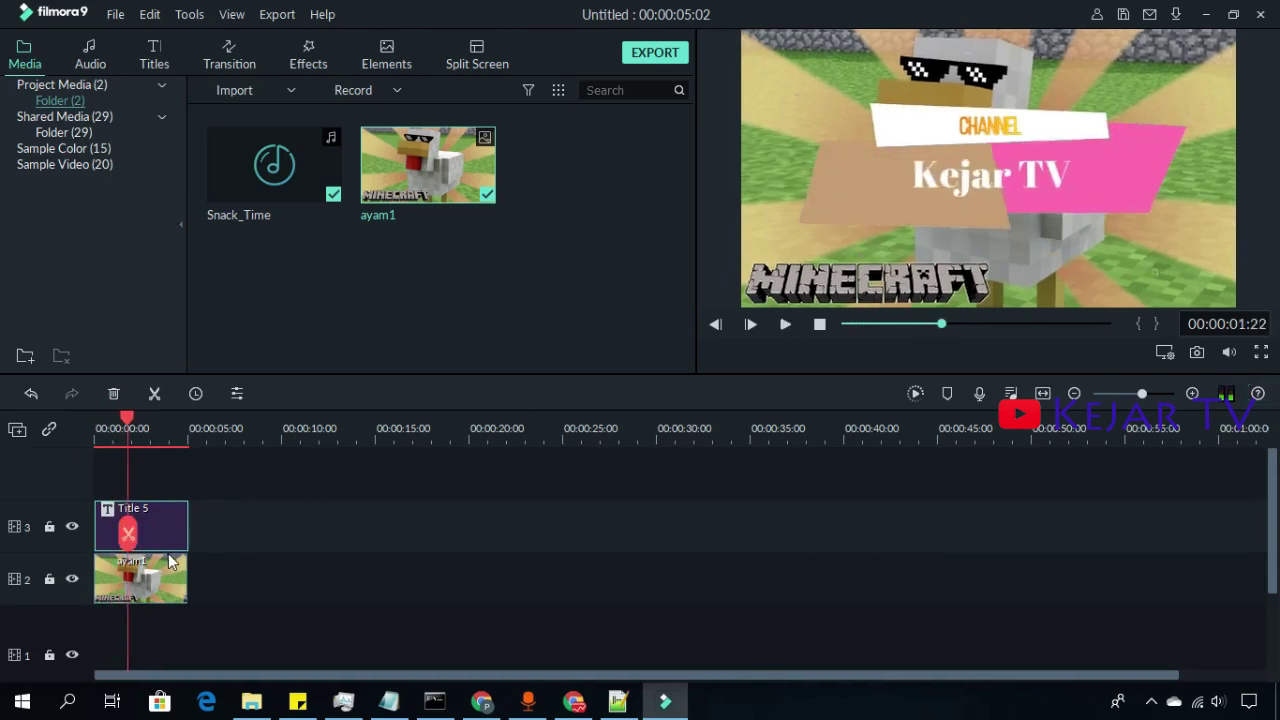
# Apply the Flip Down1 motion effect to the ayam1 image clip.
pyautogui.doubleClick(168, 566)
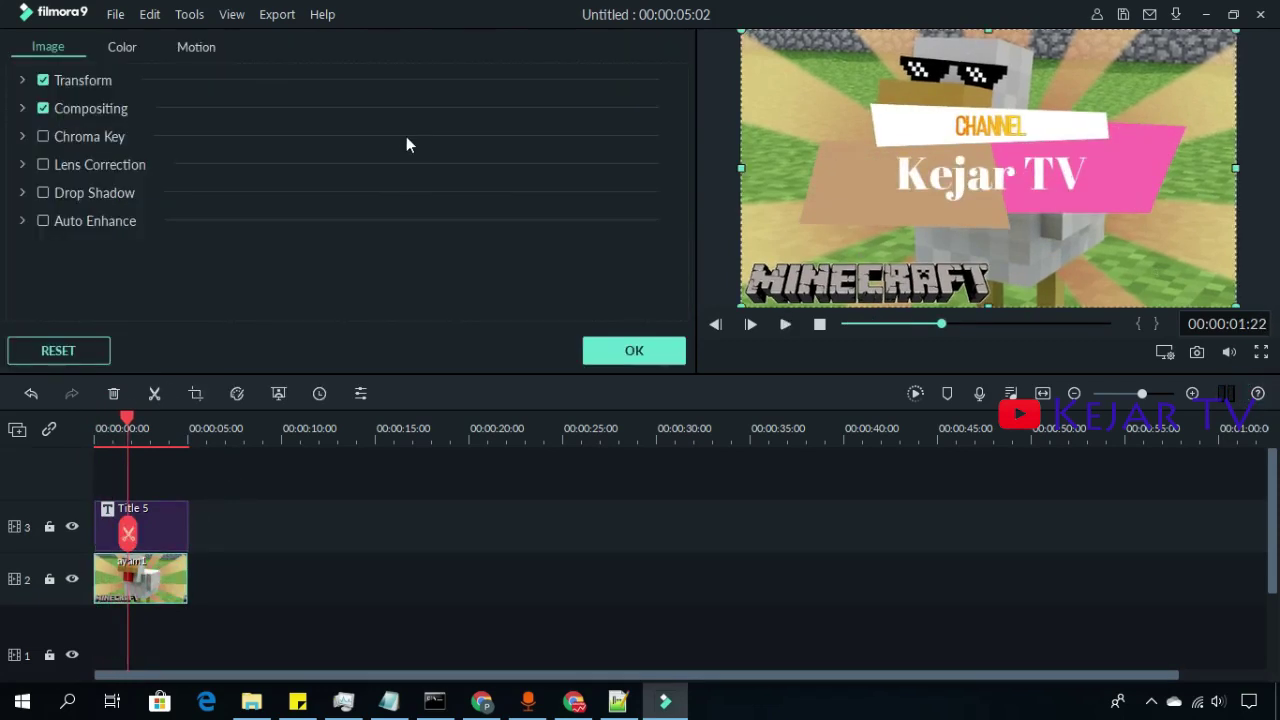
pyautogui.click(196, 47)
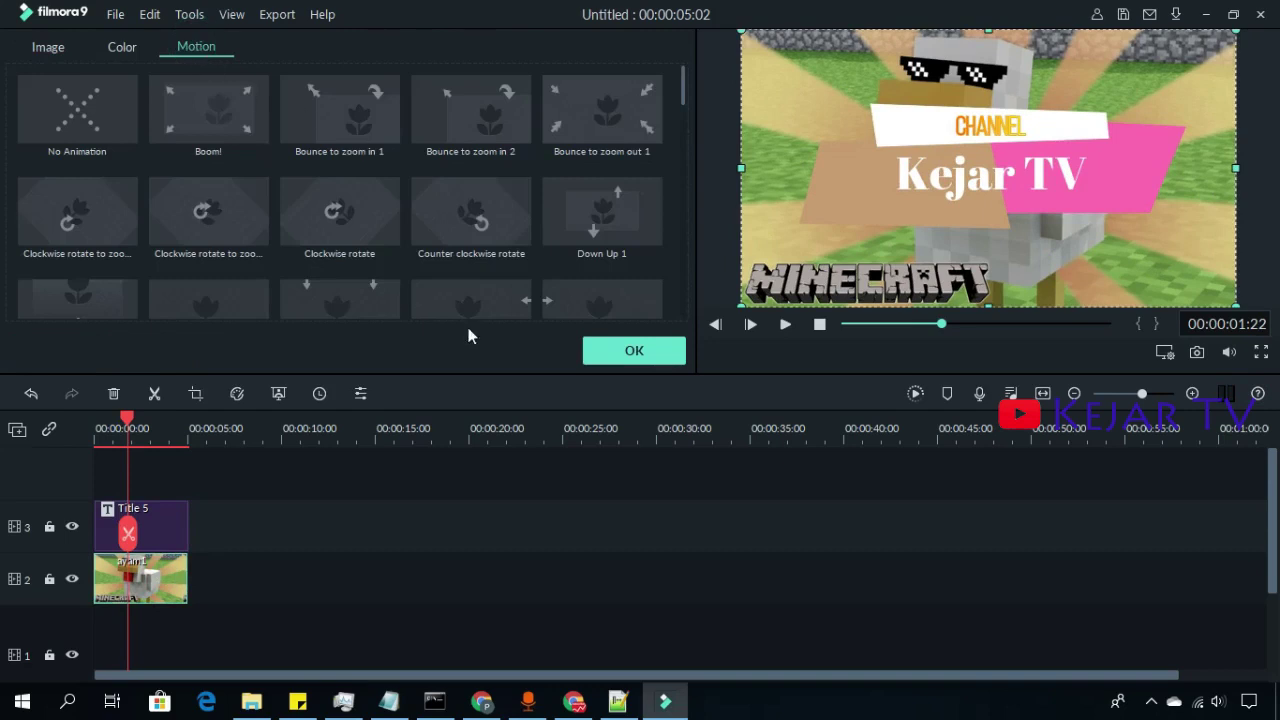
pyautogui.scroll(-3, 486, 265)
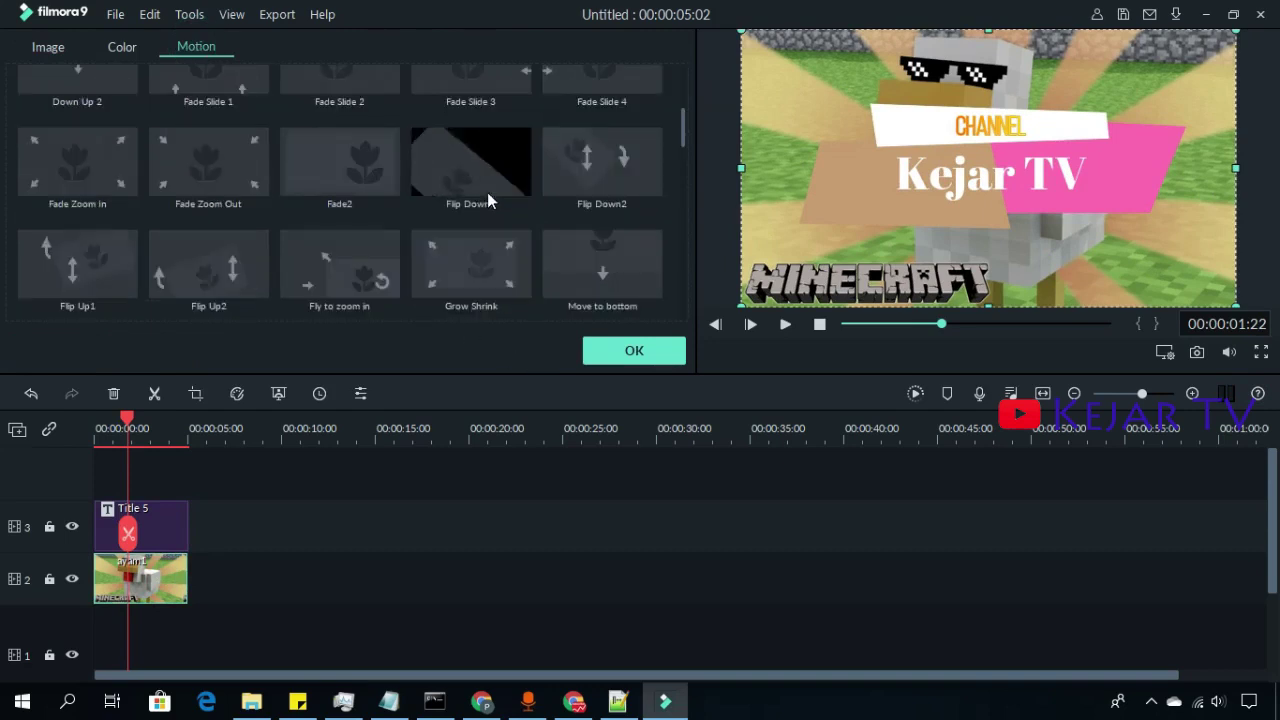
pyautogui.scroll(3, 487, 192)
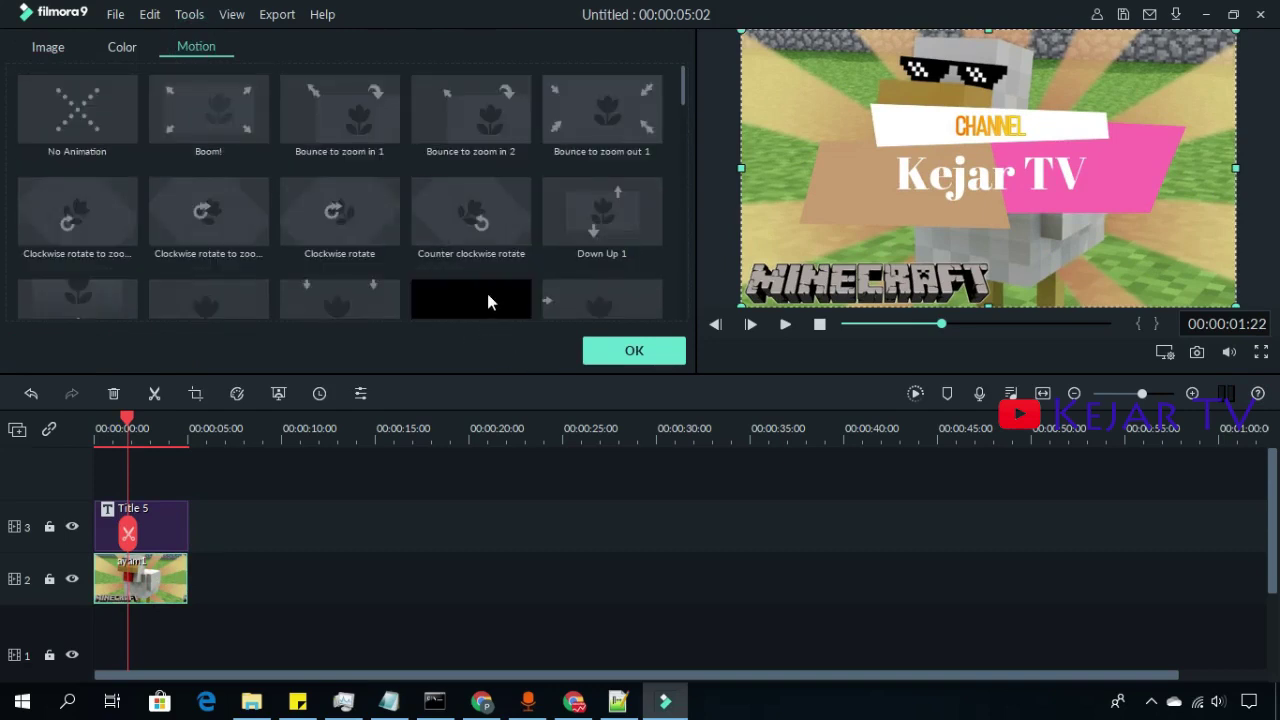
pyautogui.scroll(-3, 490, 180)
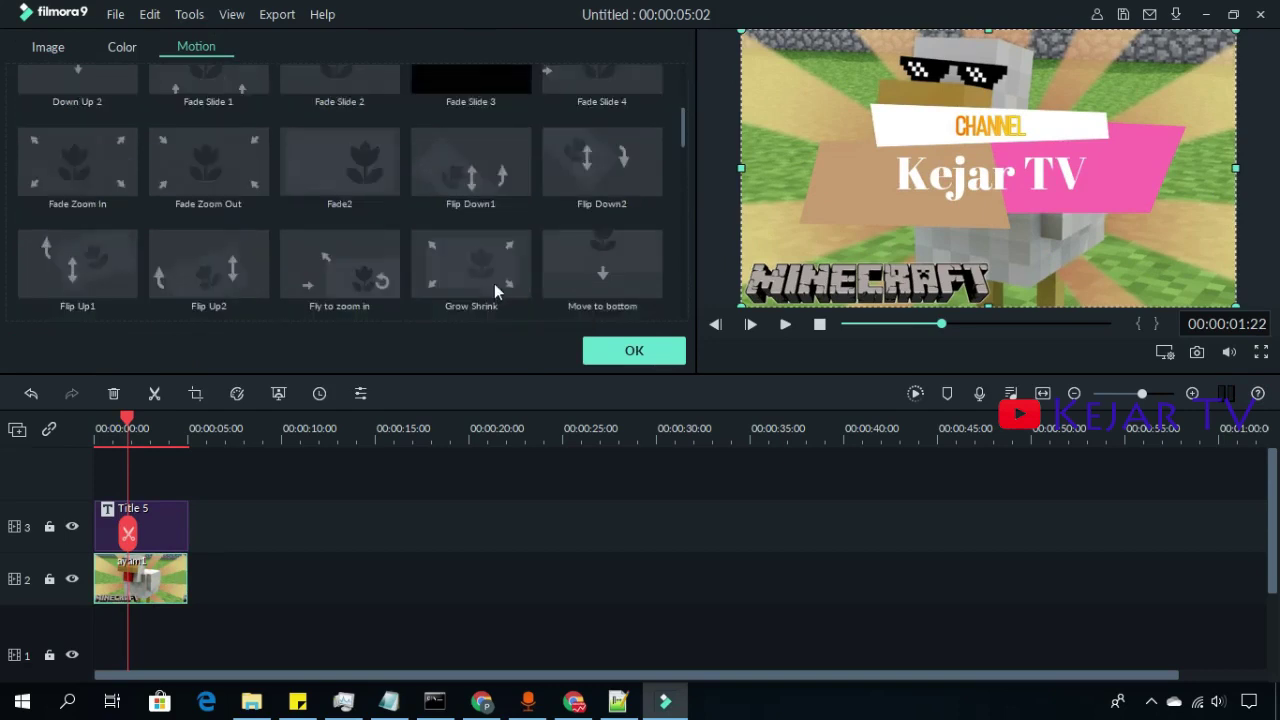
pyautogui.doubleClick(500, 164)
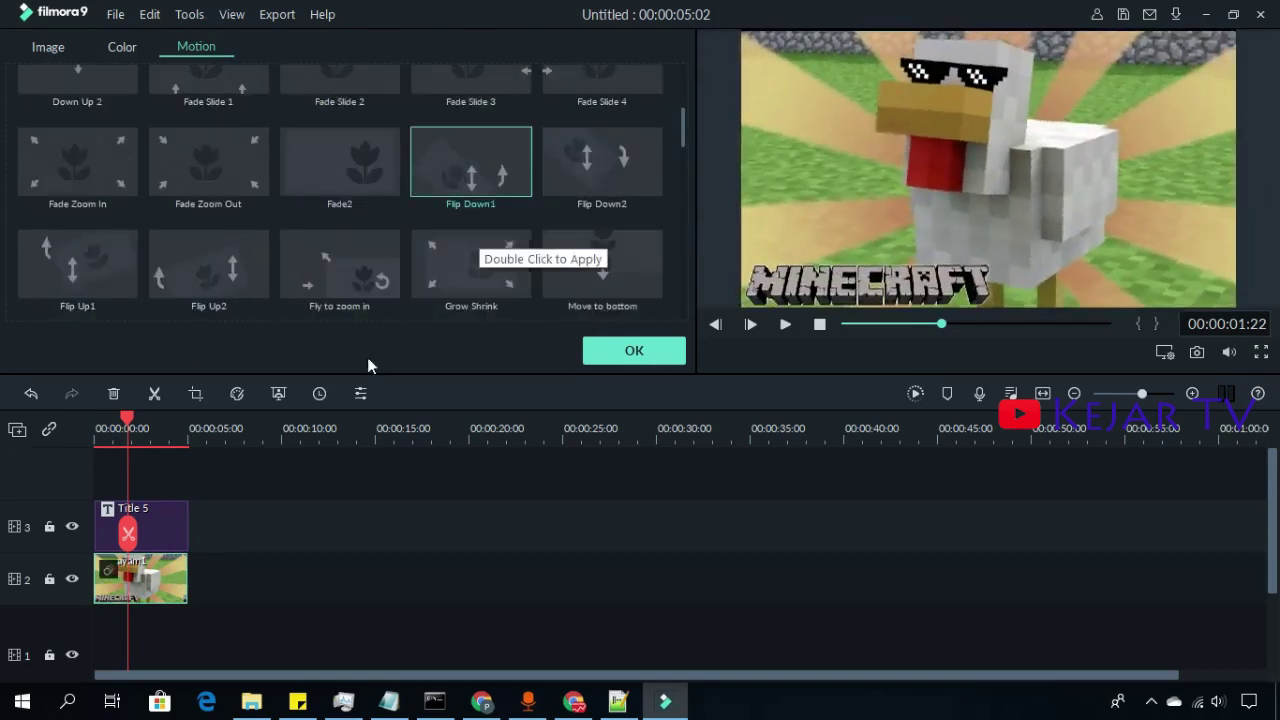
# Play the intro from the start to check the image motion, and confirm the clip's motion settings.
pyautogui.click(322, 573)
pyautogui.press('space')
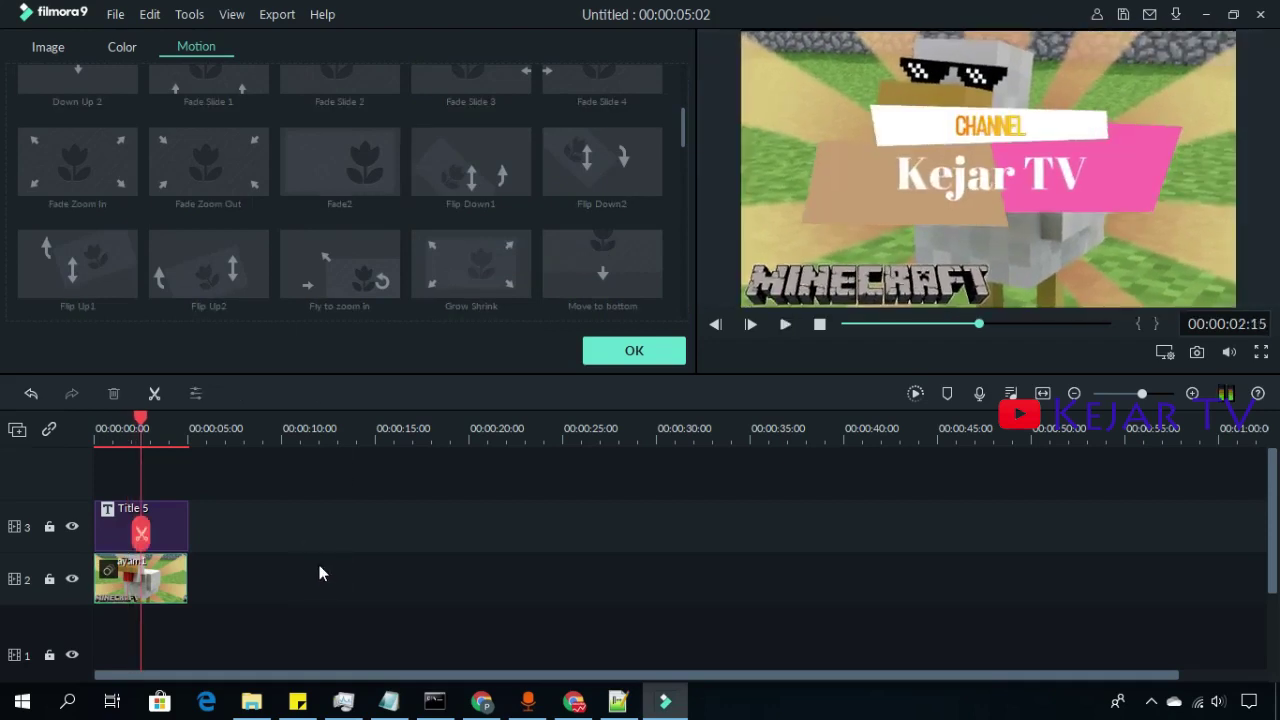
pyautogui.click(145, 430)
pyautogui.moveTo(145, 430); pyautogui.dragTo(29, 449)
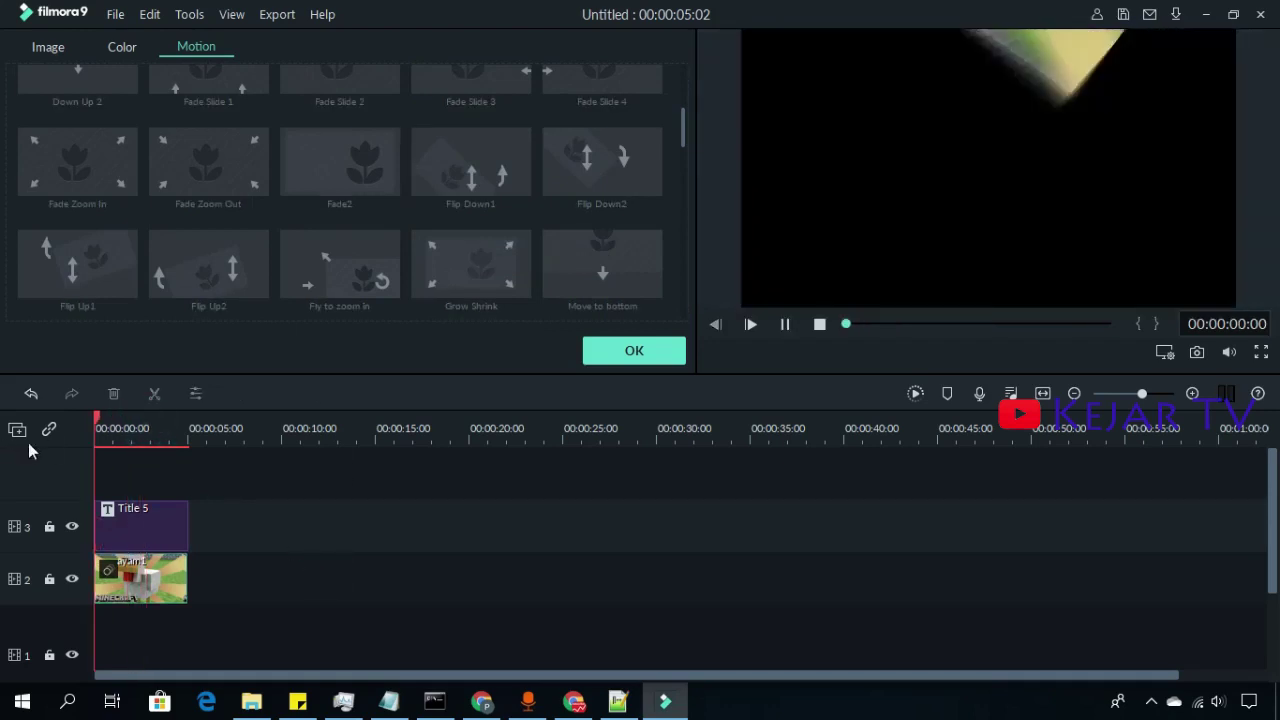
pyautogui.press('space')
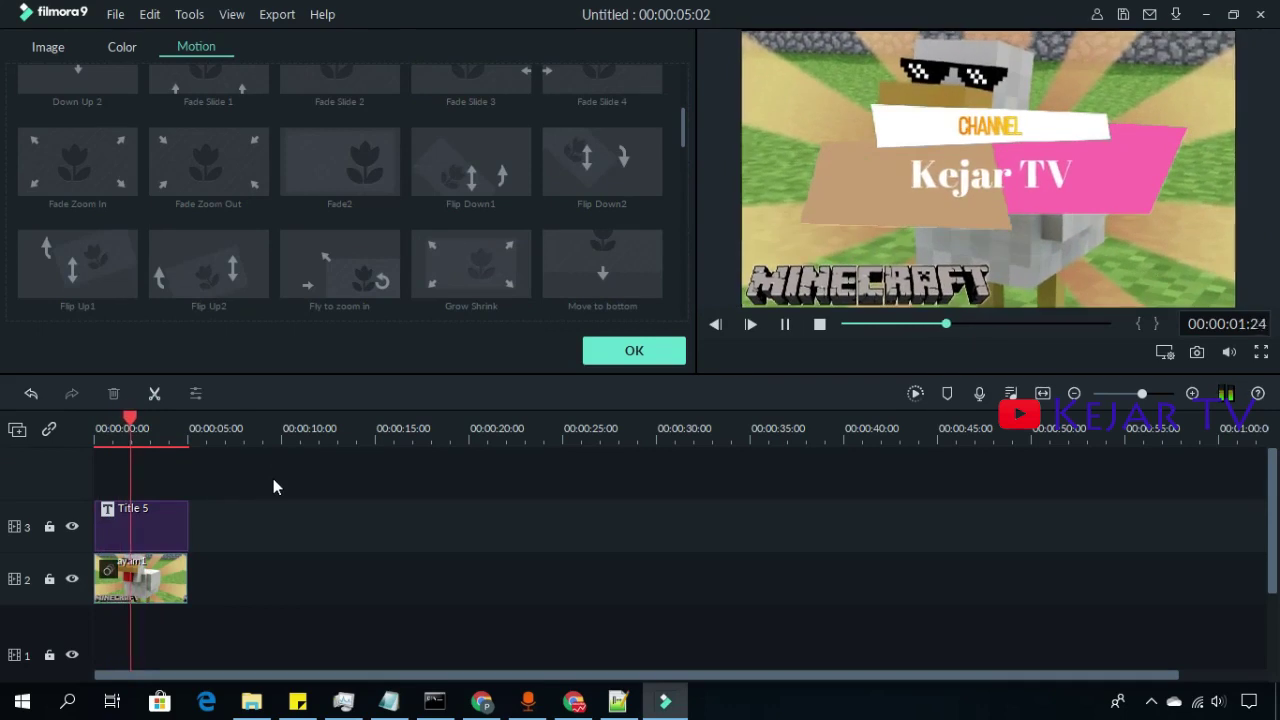
pyautogui.press('space')
pyautogui.click(632, 352)
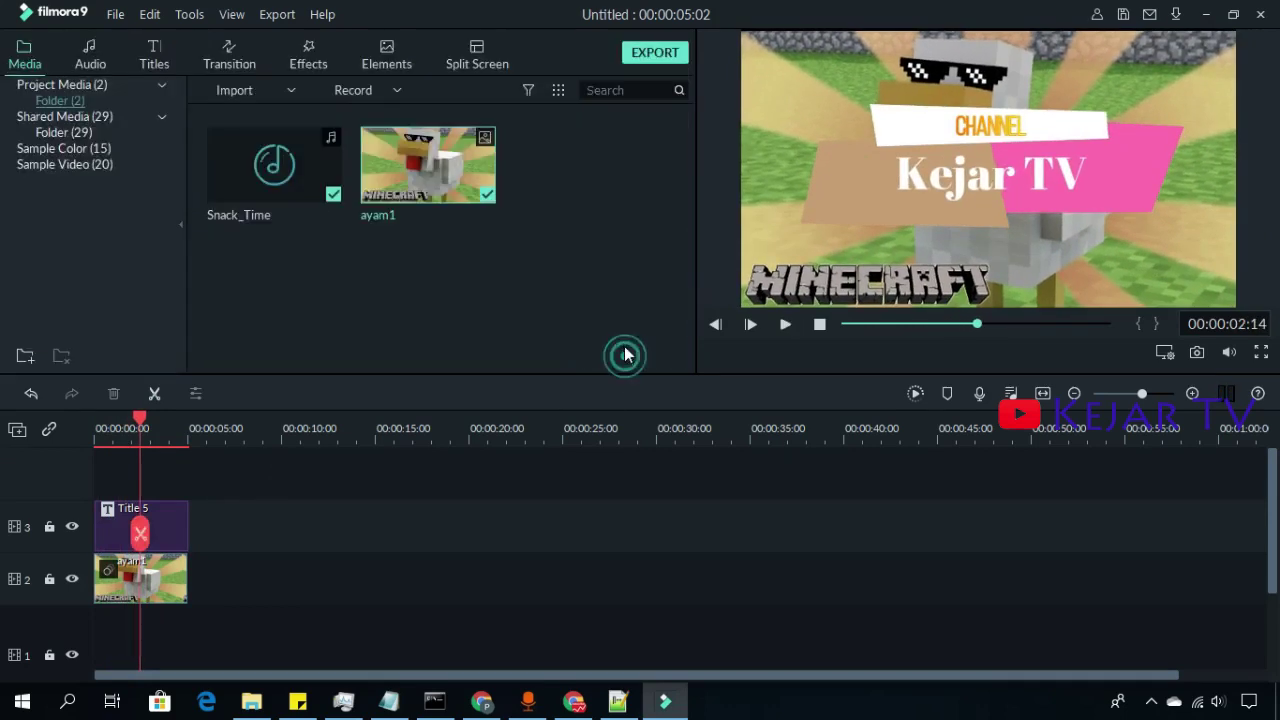
# Open the local MP4 export options for the intro and set the output quality to Best.
pyautogui.click(655, 53)
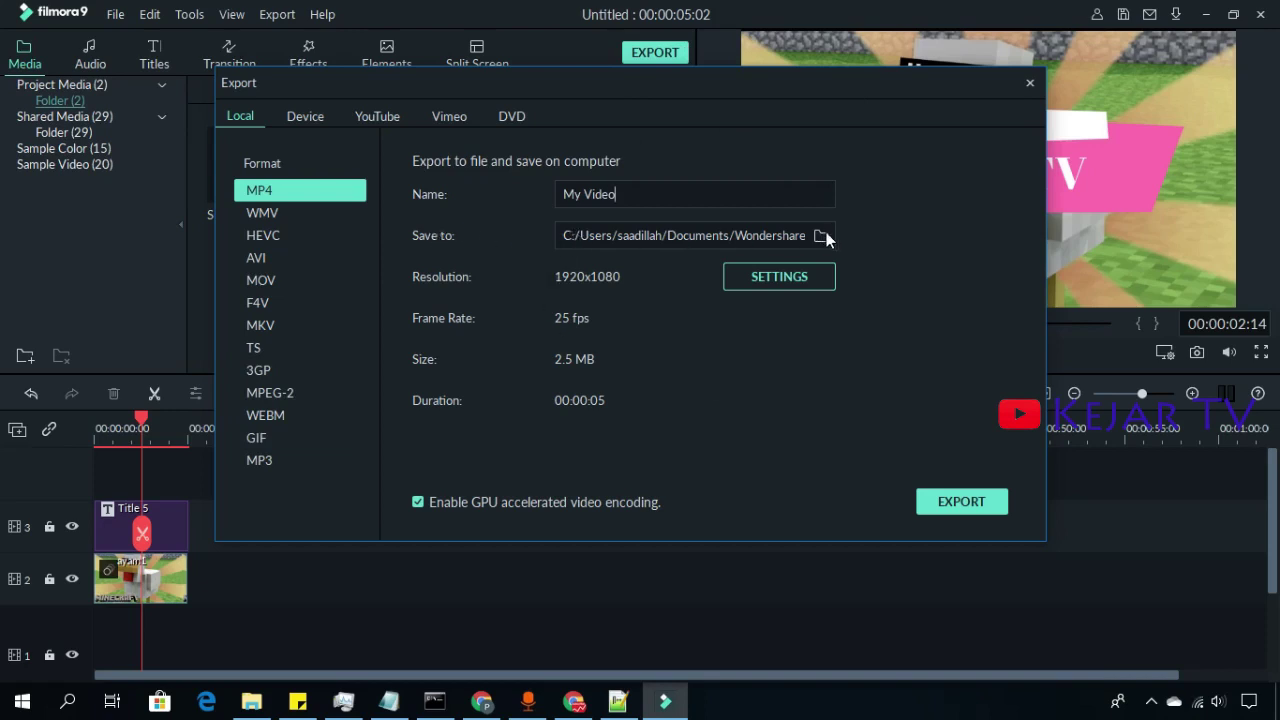
pyautogui.click(790, 277)
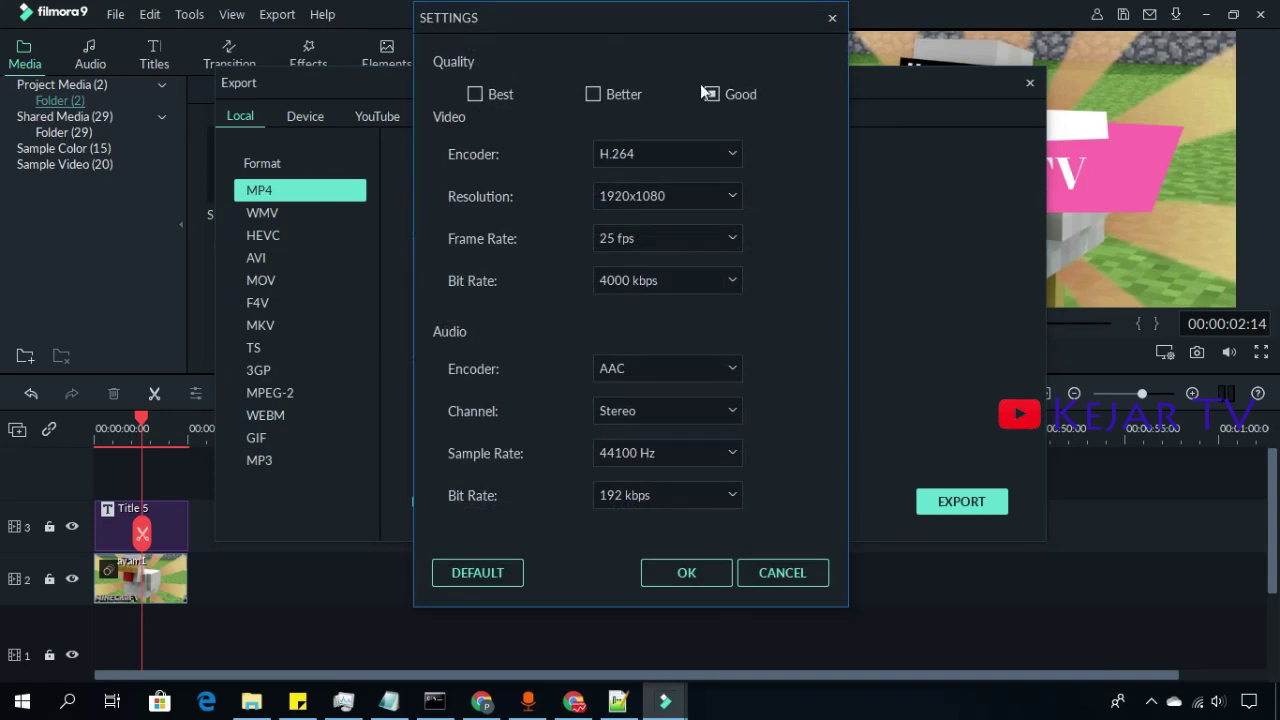
pyautogui.click(470, 93)
pyautogui.moveTo(809, 36); pyautogui.dragTo(542, 62)
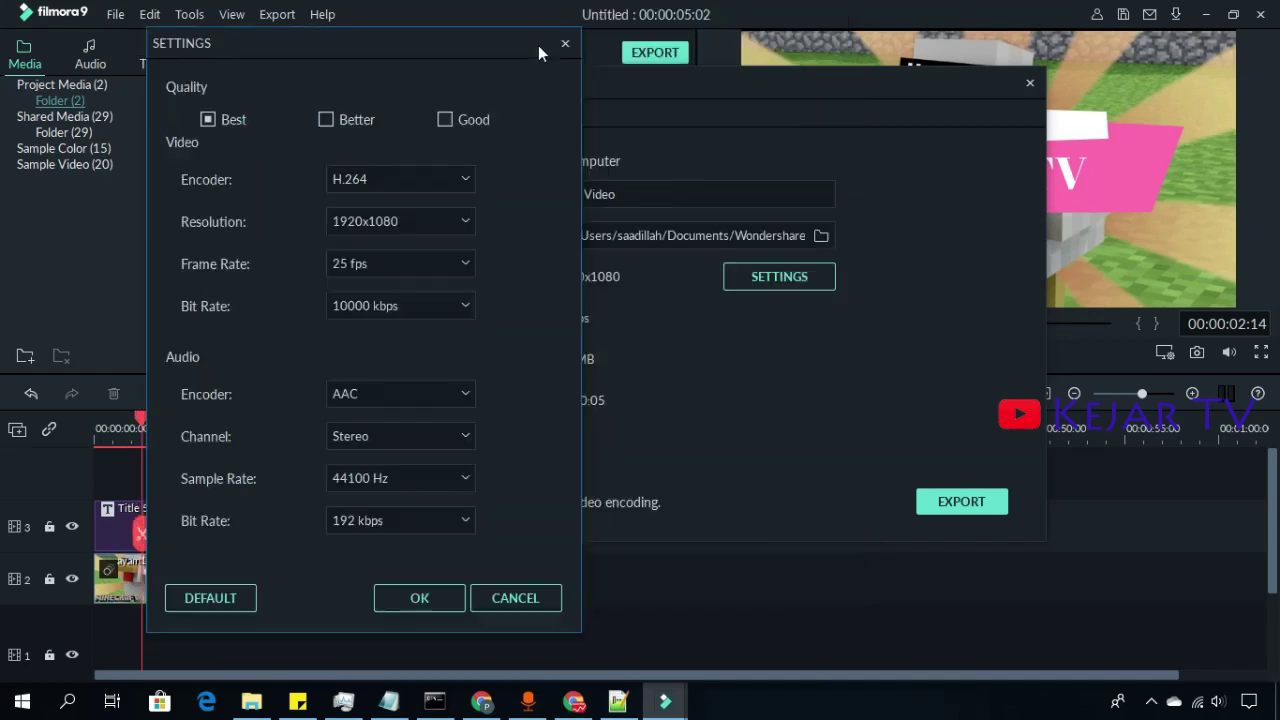
pyautogui.moveTo(434, 43); pyautogui.dragTo(1055, 50)
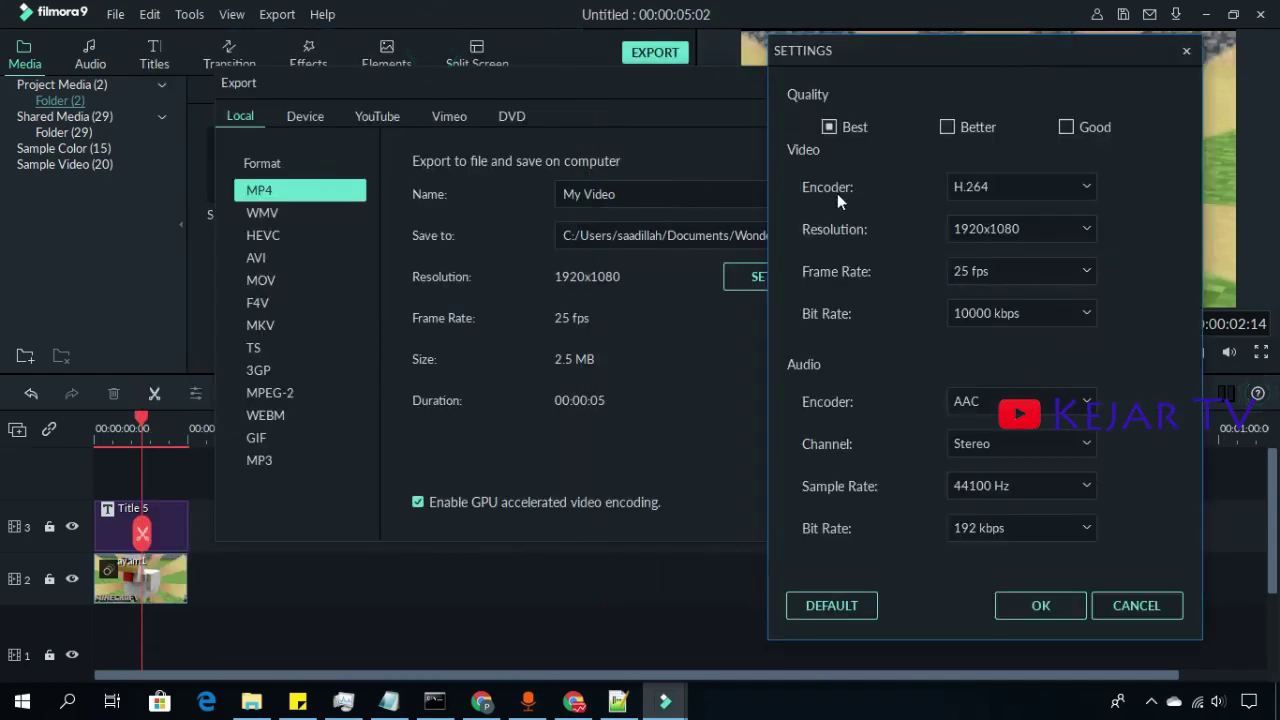
pyautogui.click(1067, 127)
pyautogui.click(829, 127)
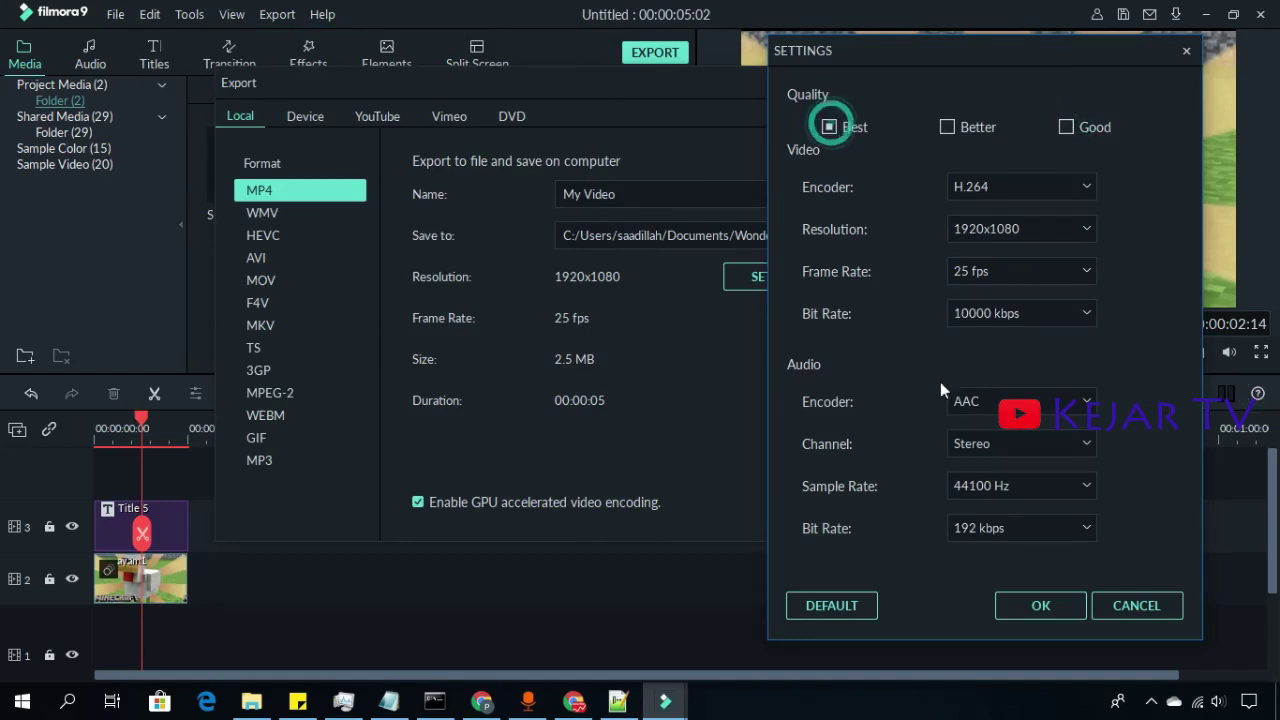
pyautogui.click(1038, 618)
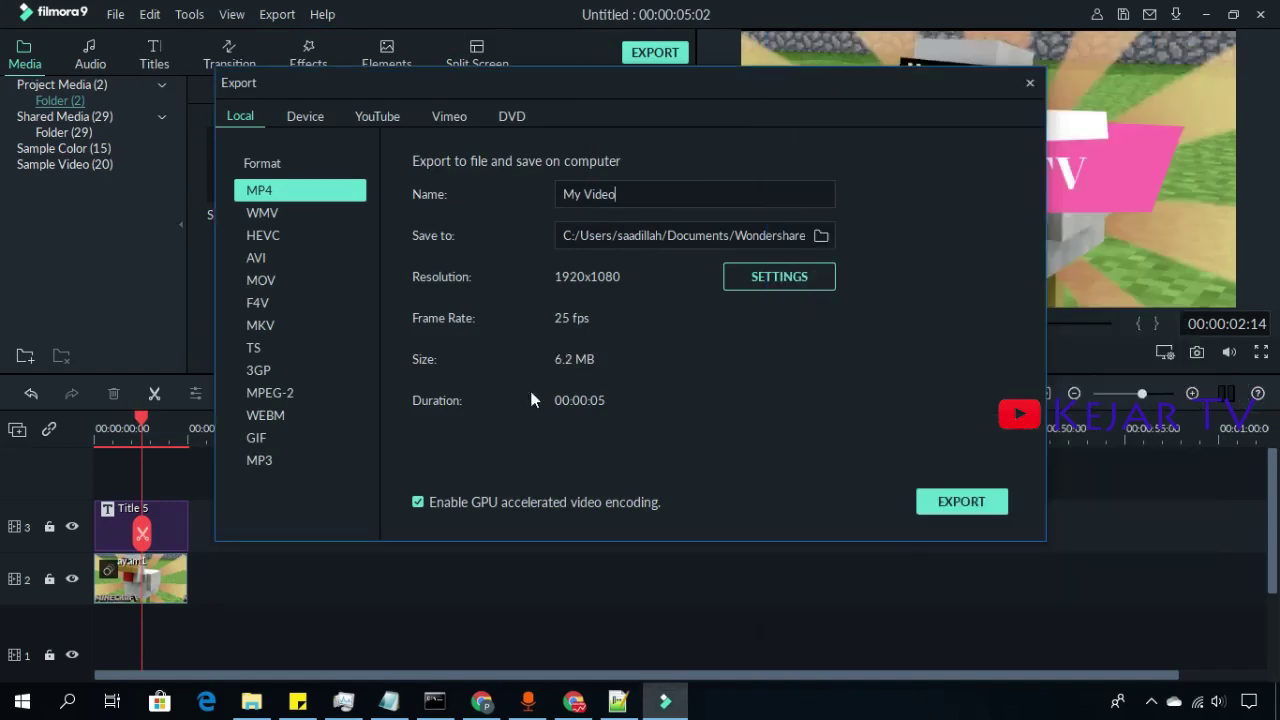
# Set the export quality to Good and export the intro to the computer as the MP4 file My Video.
pyautogui.click(752, 277)
pyautogui.click(712, 94)
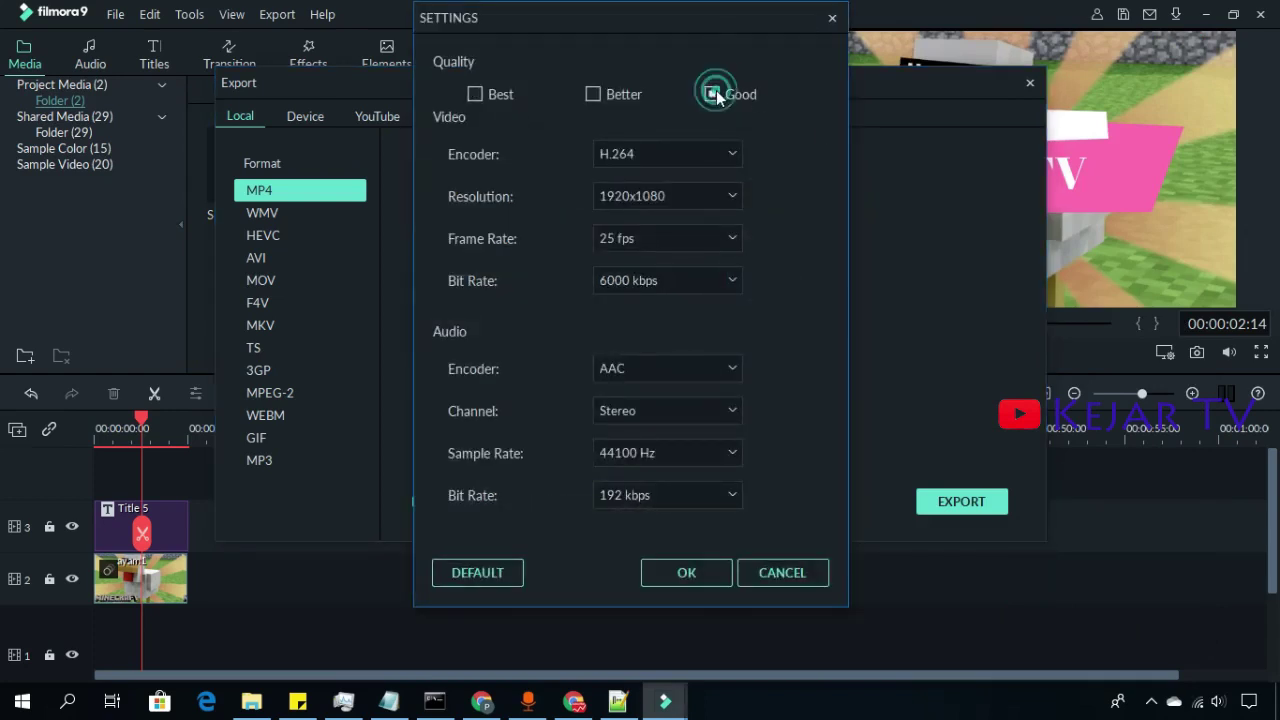
pyautogui.click(685, 582)
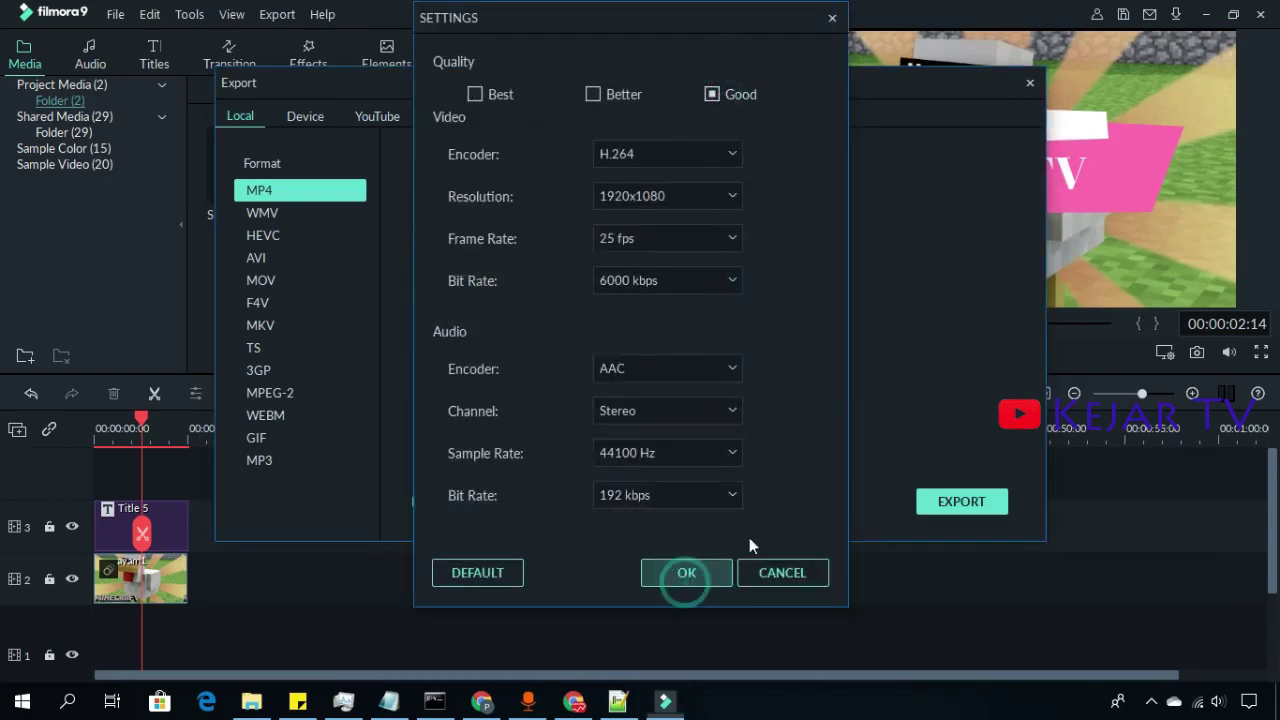
pyautogui.click(950, 508)
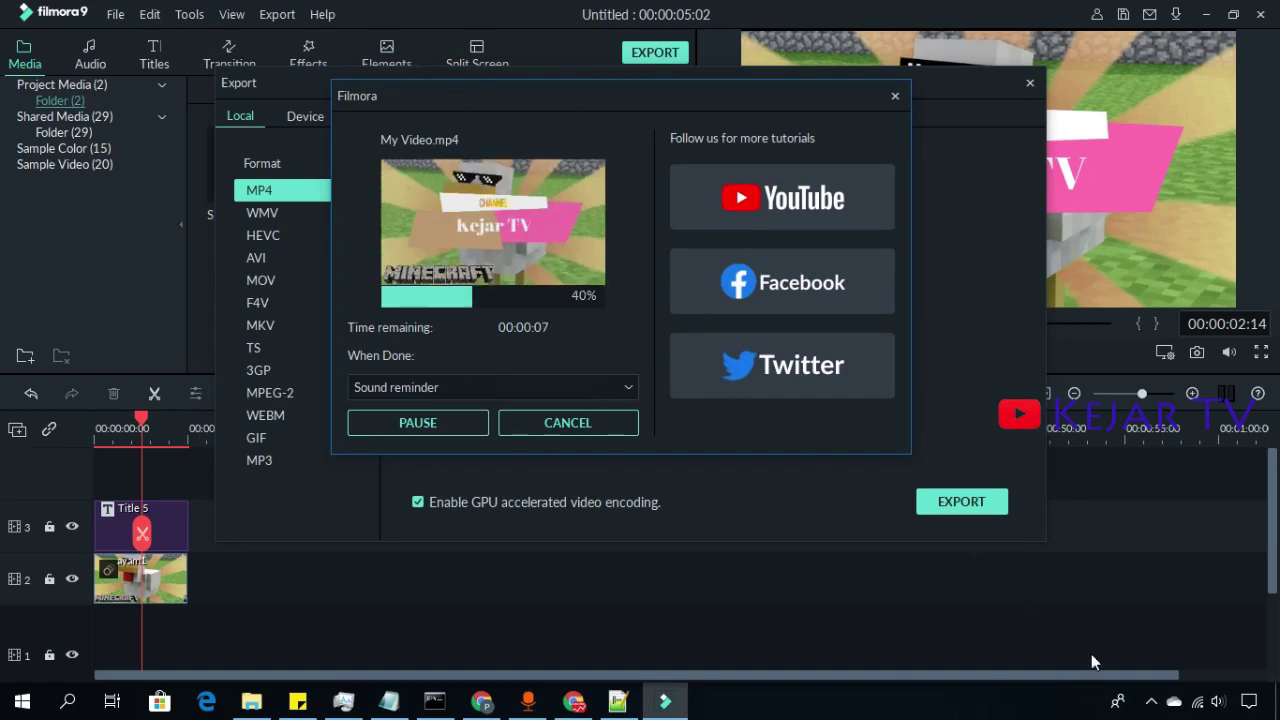
pyautogui.click(1153, 701)
pyautogui.rightClick(1151, 663)
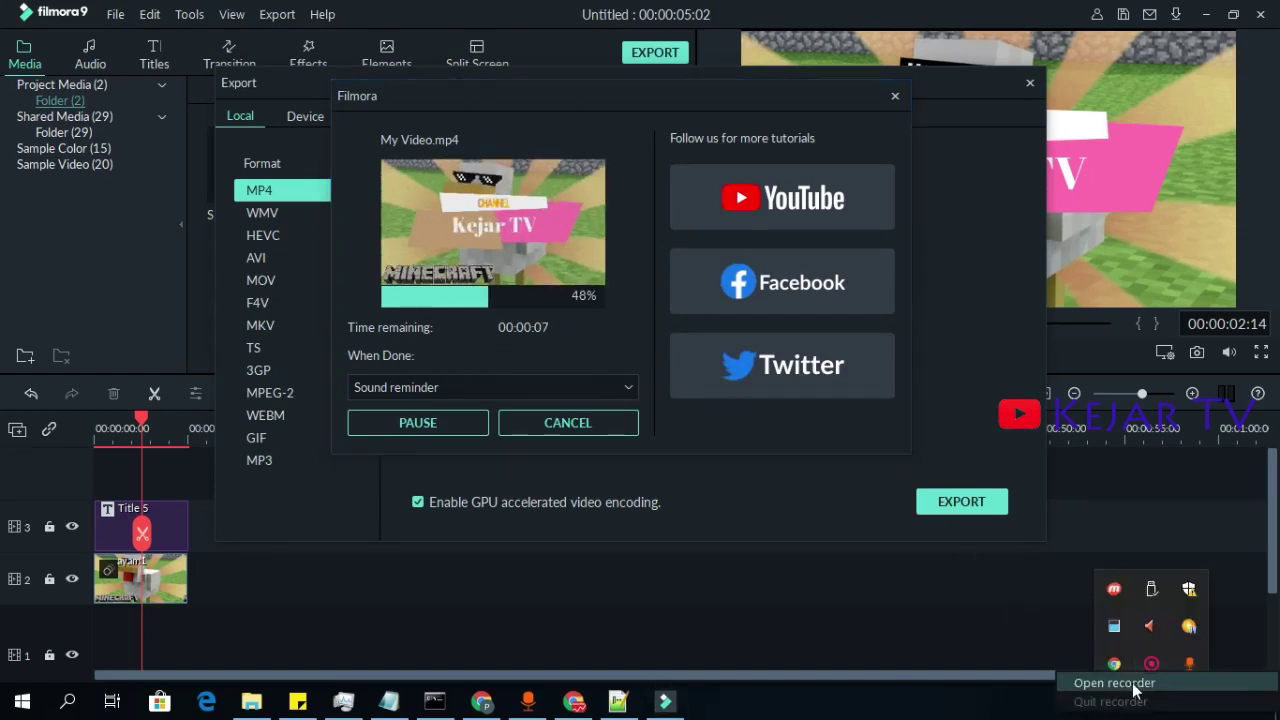
pyautogui.click(1135, 680)
pyautogui.moveTo(1097, 632); pyautogui.dragTo(1099, 566)
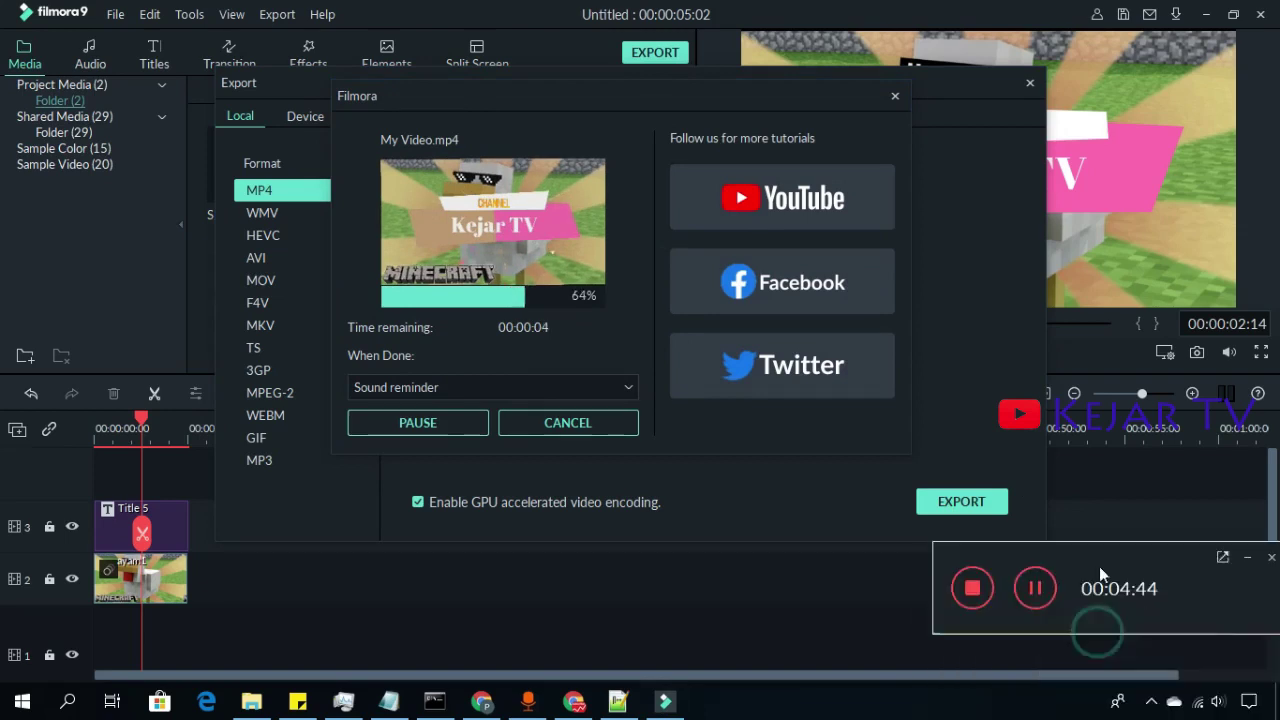